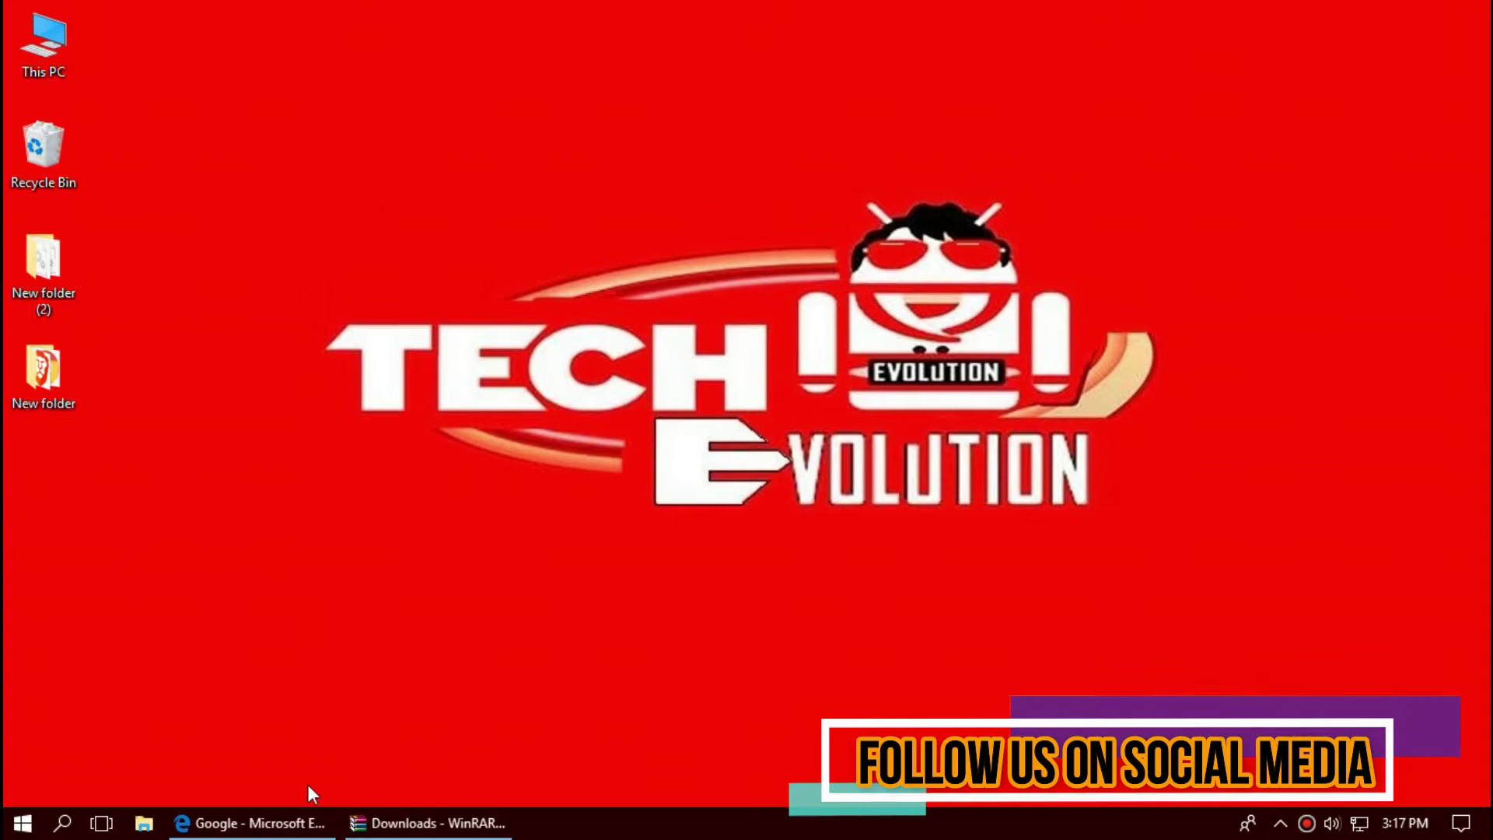
Step: Search Google for d3dx9_35 in Edge and open the DLL-files.com result
left_click(300, 822)
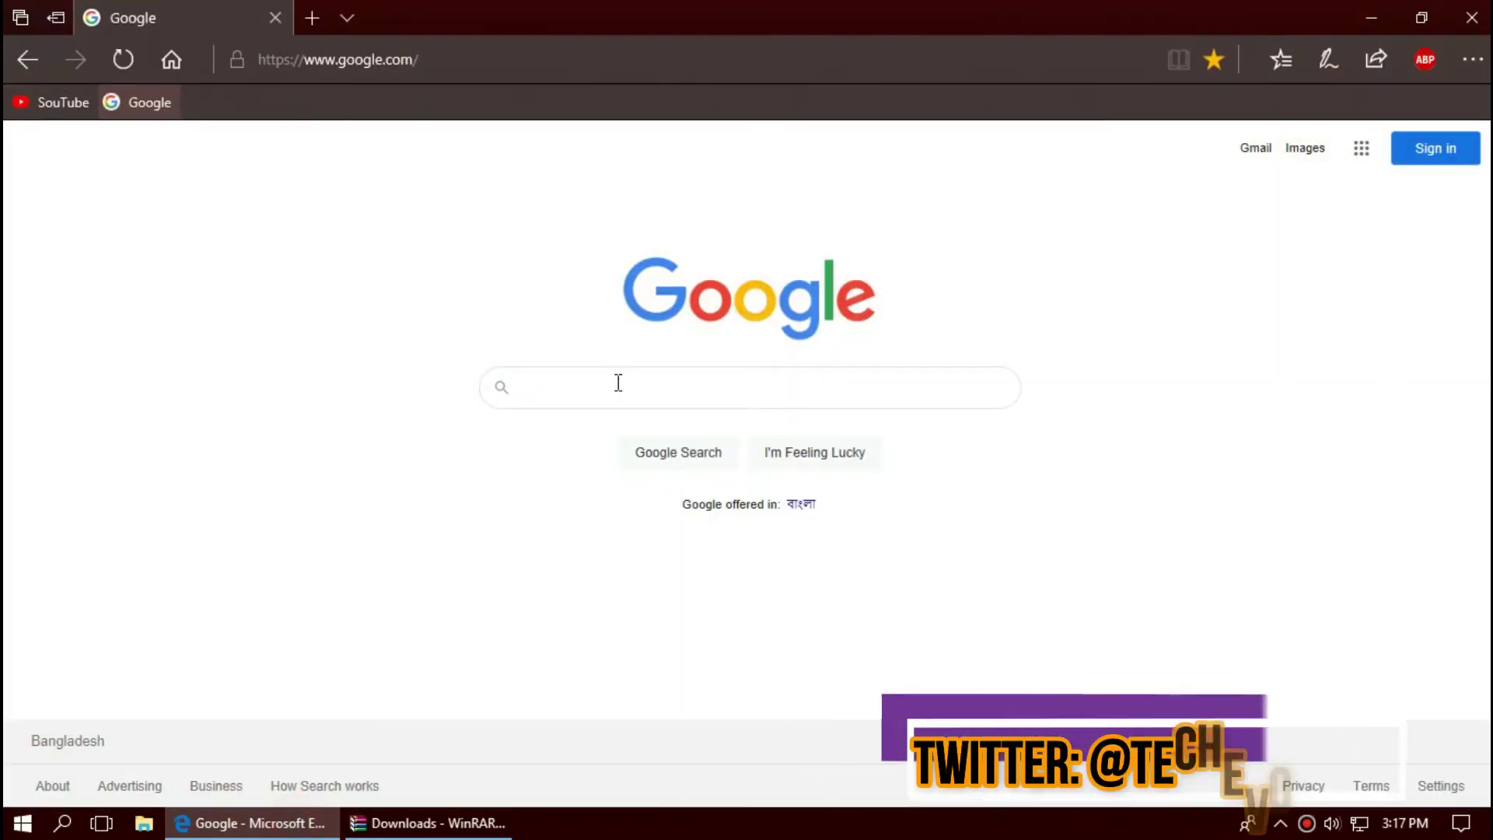
left_click(618, 384)
type("d3dx9_35")
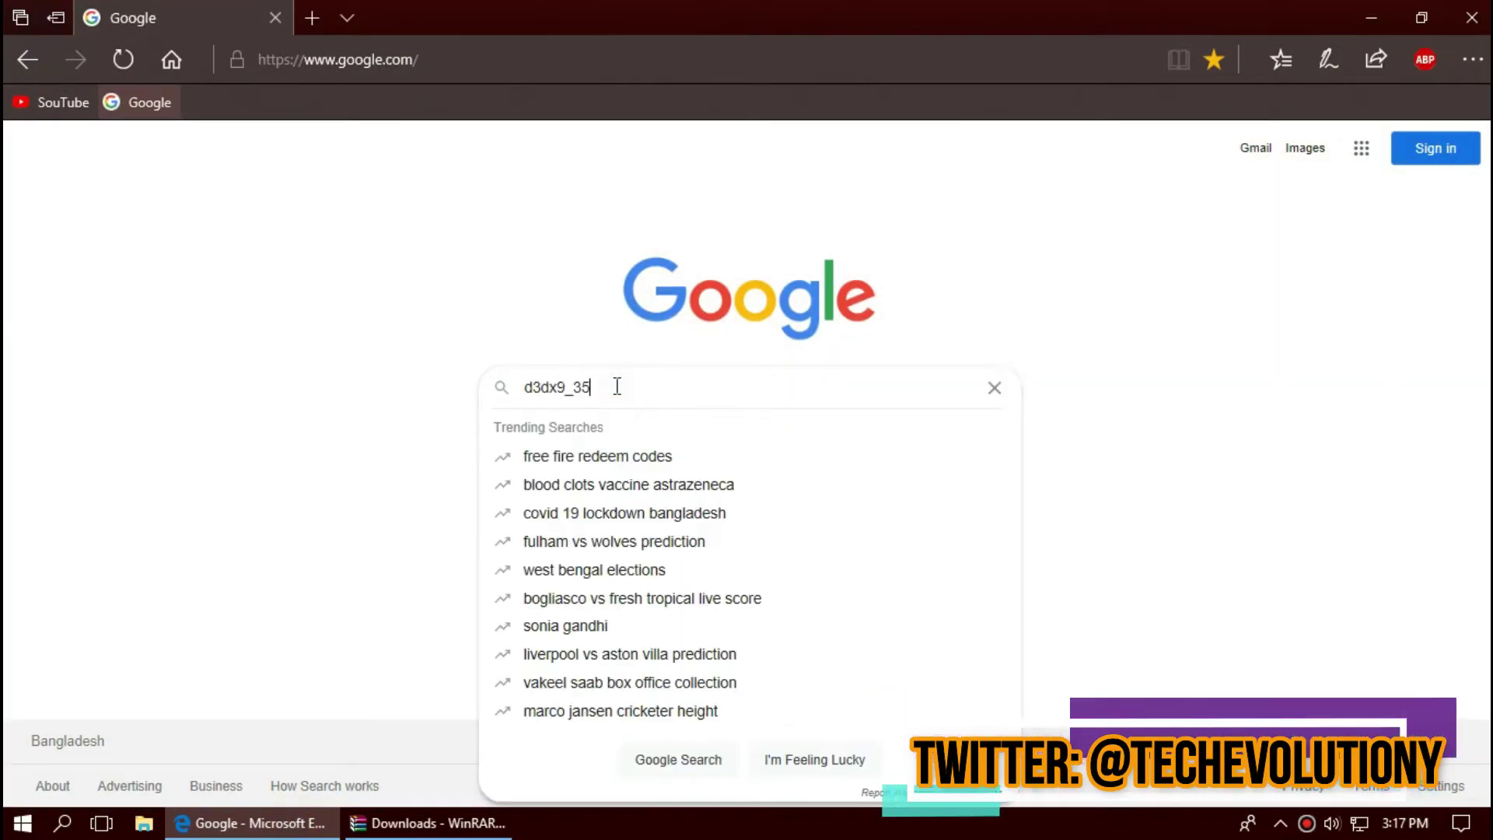
key("Return")
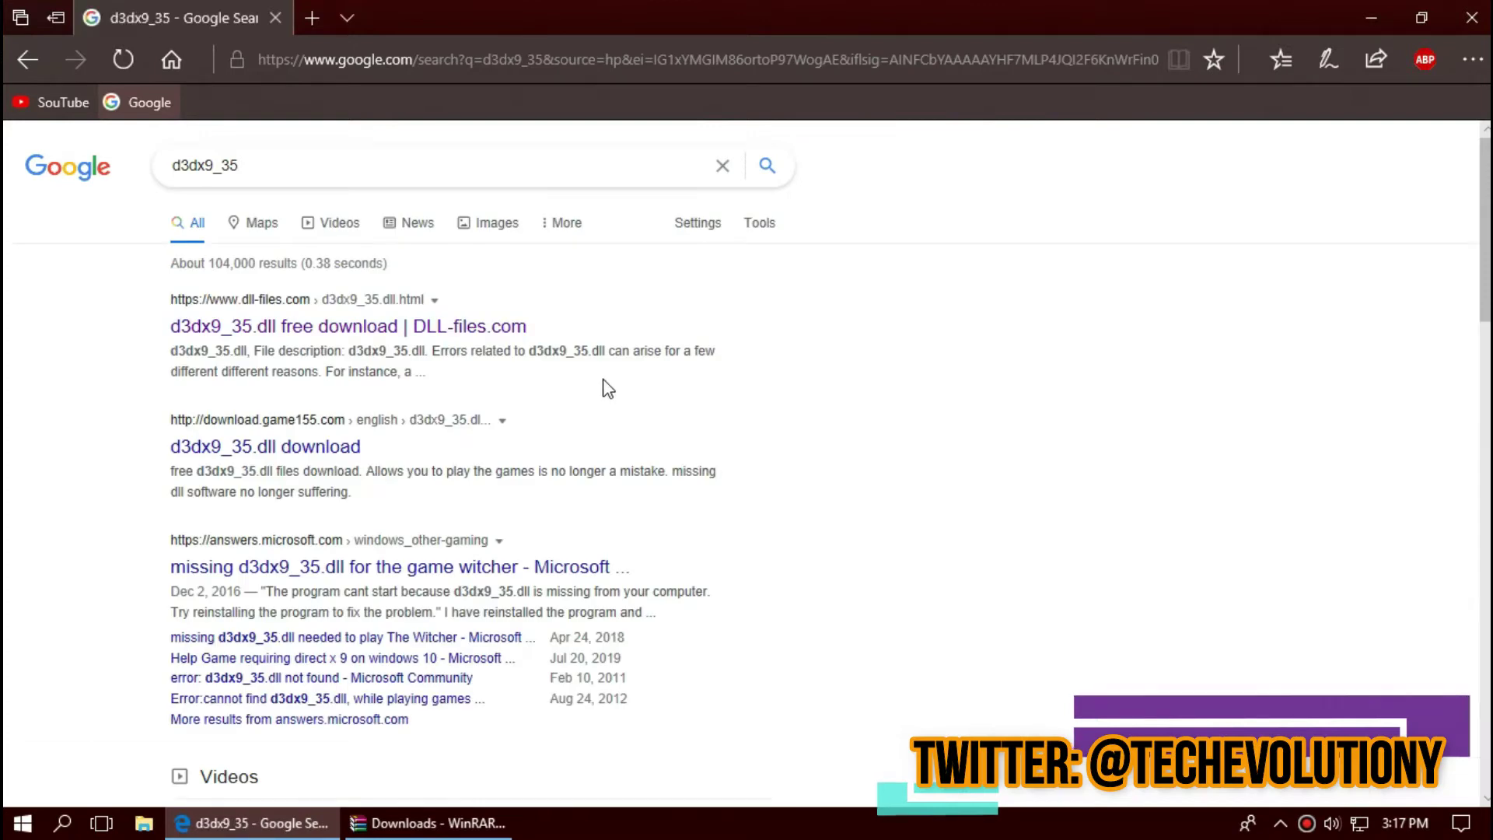
left_click(269, 328)
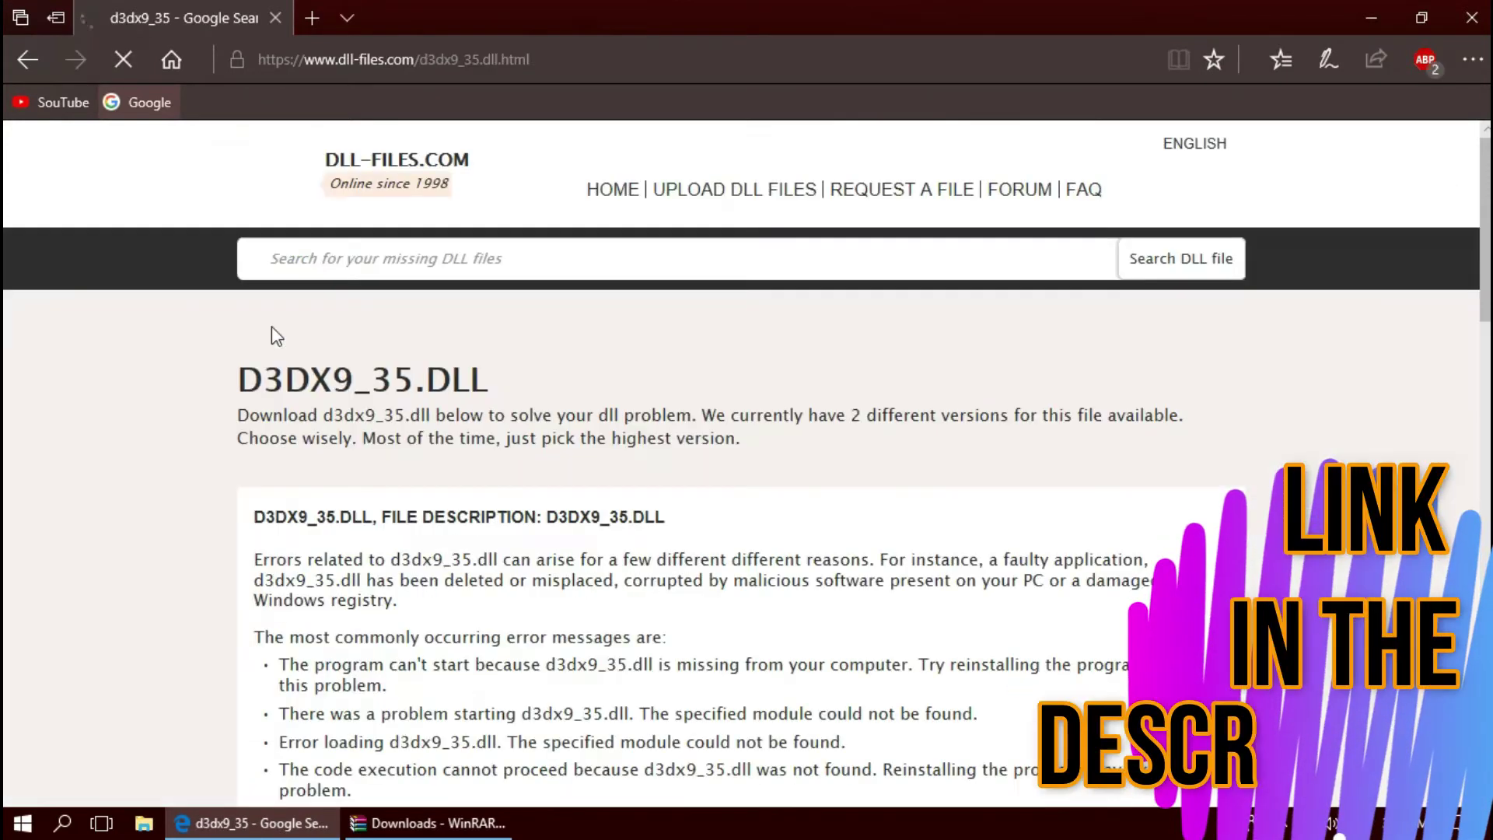
Step: Scroll to the versions table and highlight the 64-bit and 32-bit details
left_click(259, 48)
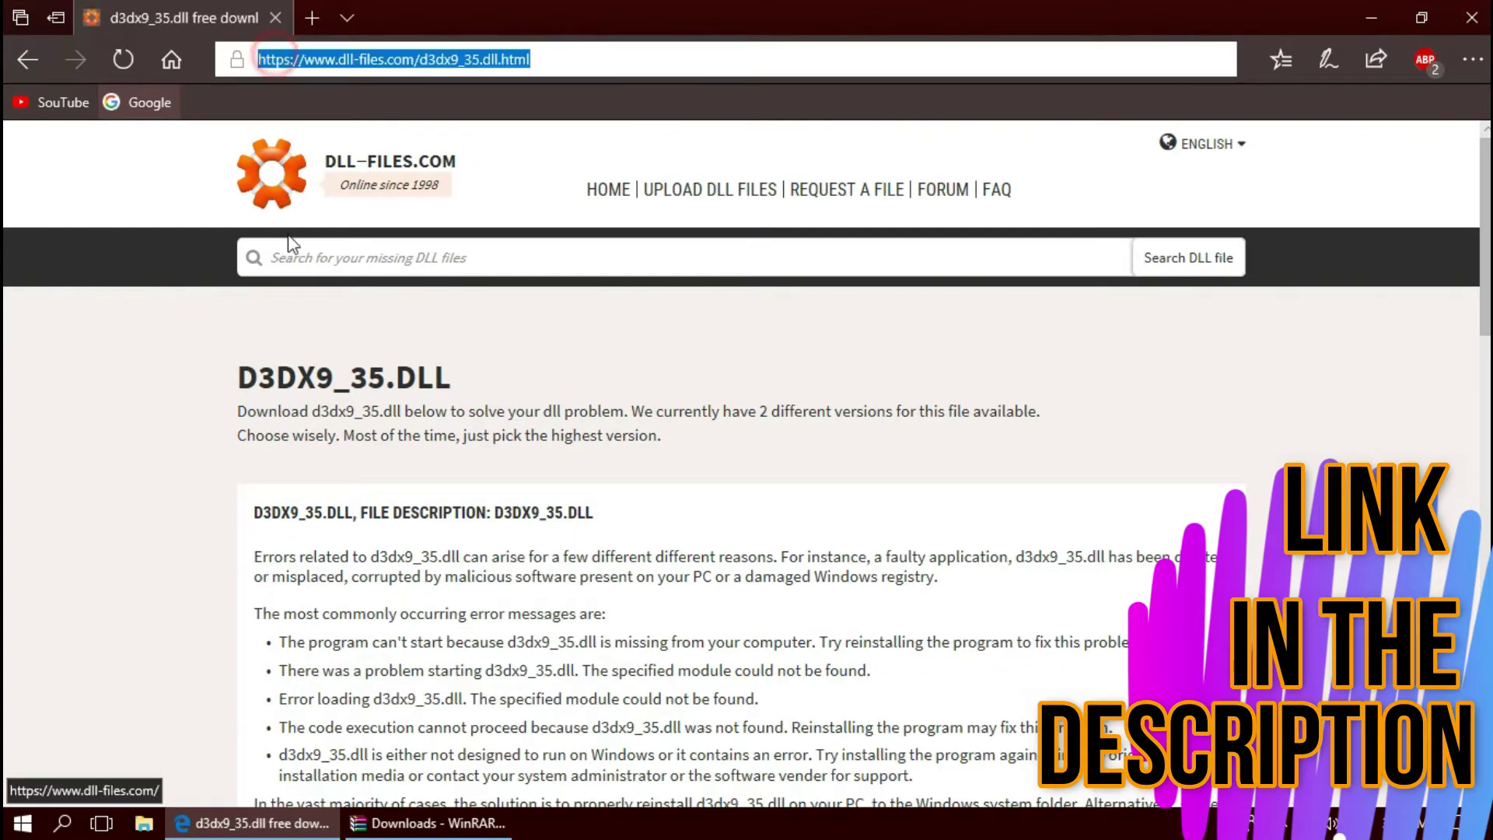
scroll(319, 296, "down", 5)
scroll(389, 280, "down", 5)
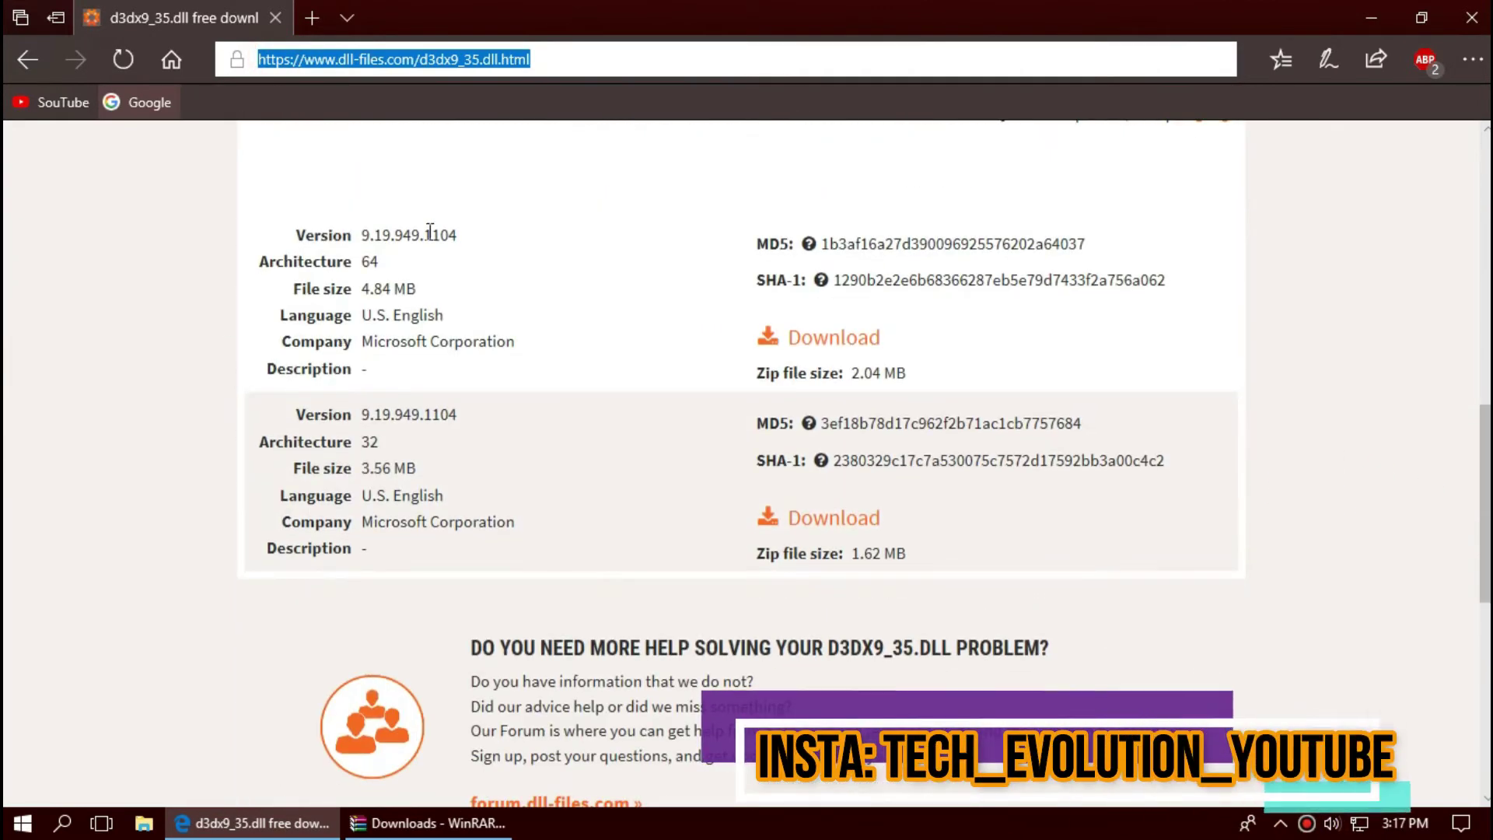
left_click_drag(405, 264, 357, 346)
left_click_drag(399, 443, 273, 425)
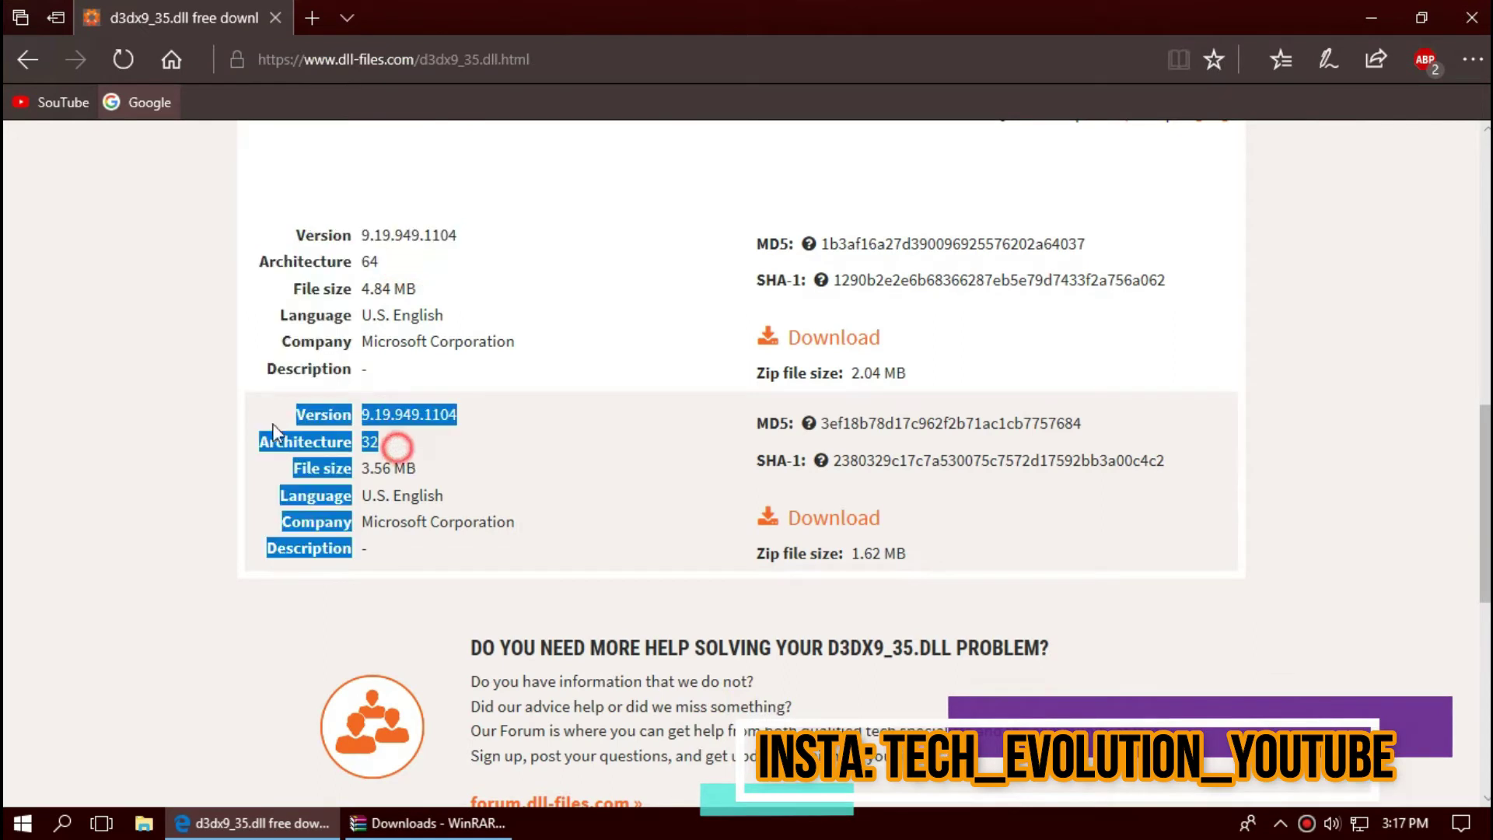
left_click(4, 828)
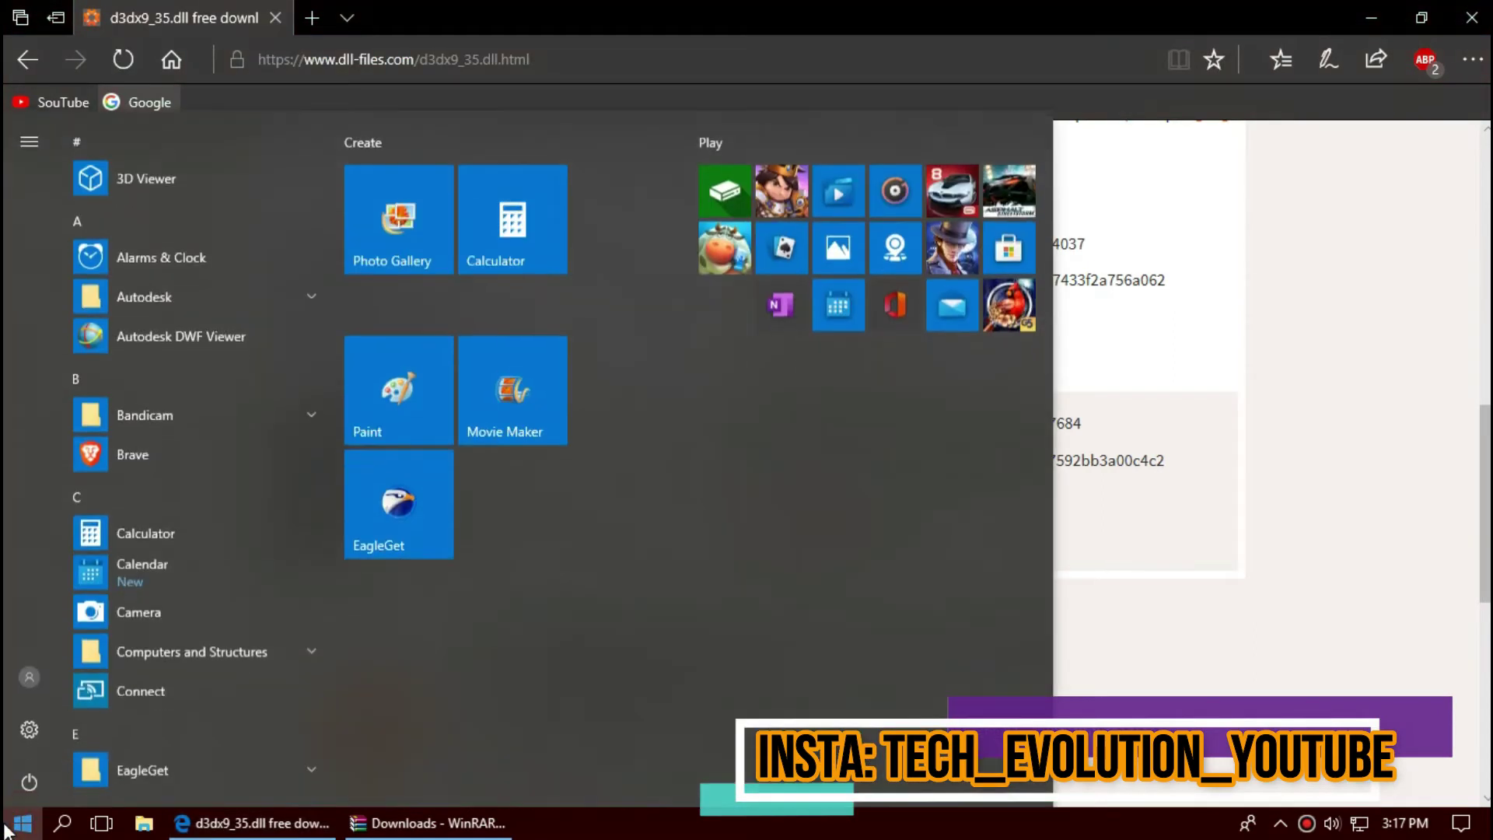
type("sys")
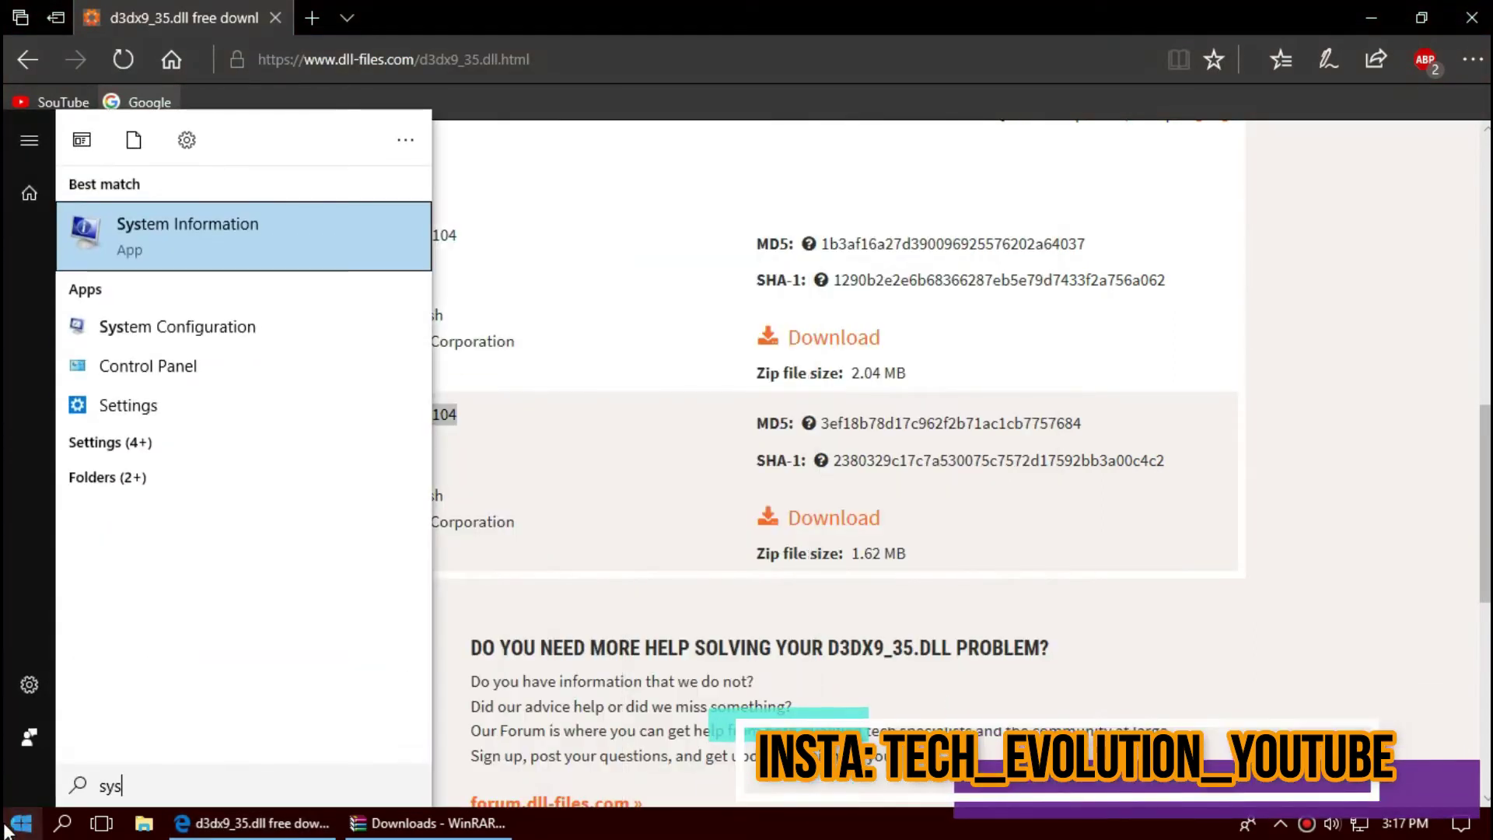
key("Return")
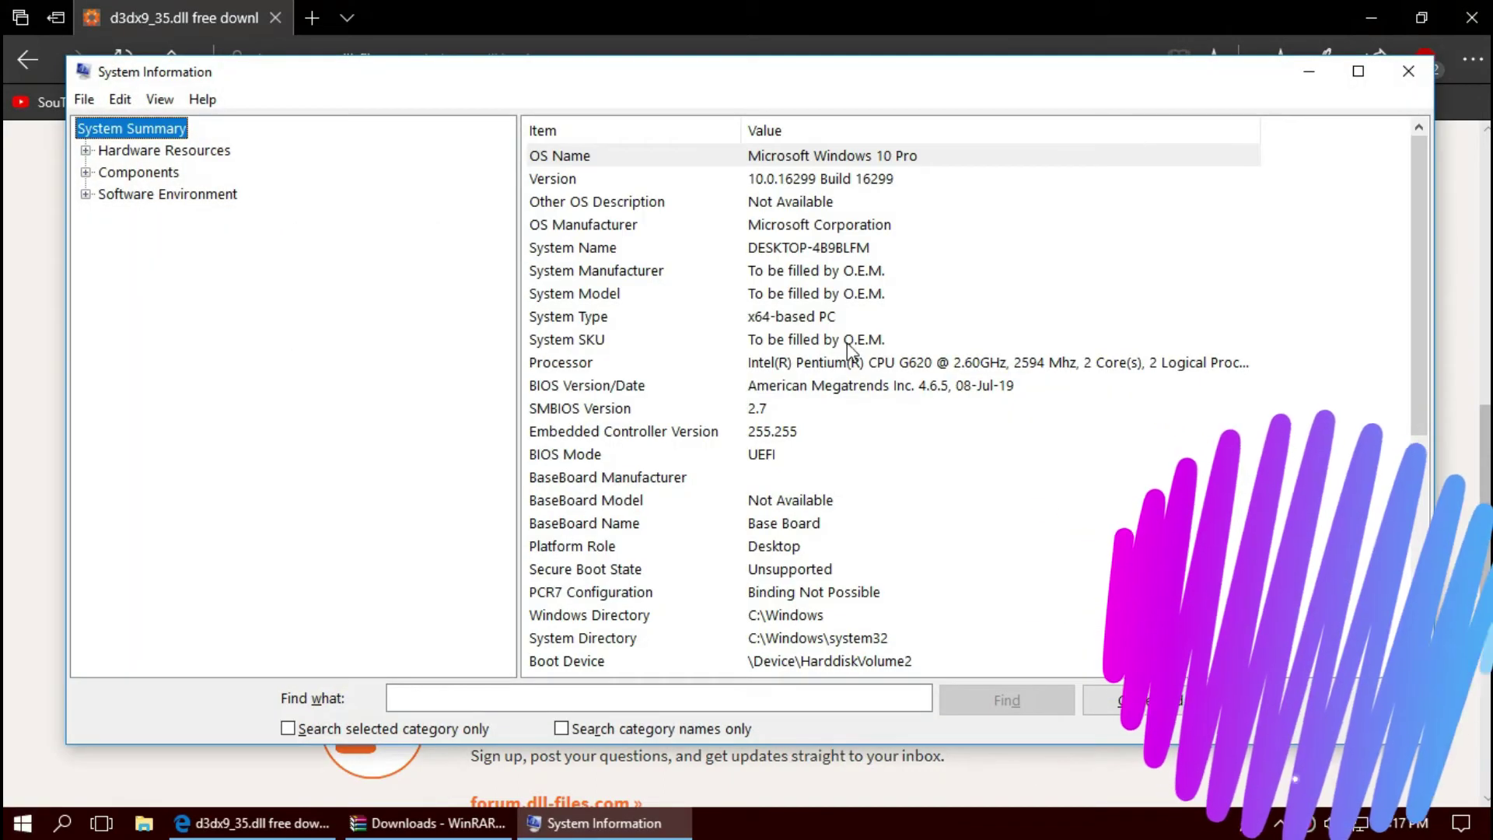
left_click(795, 321)
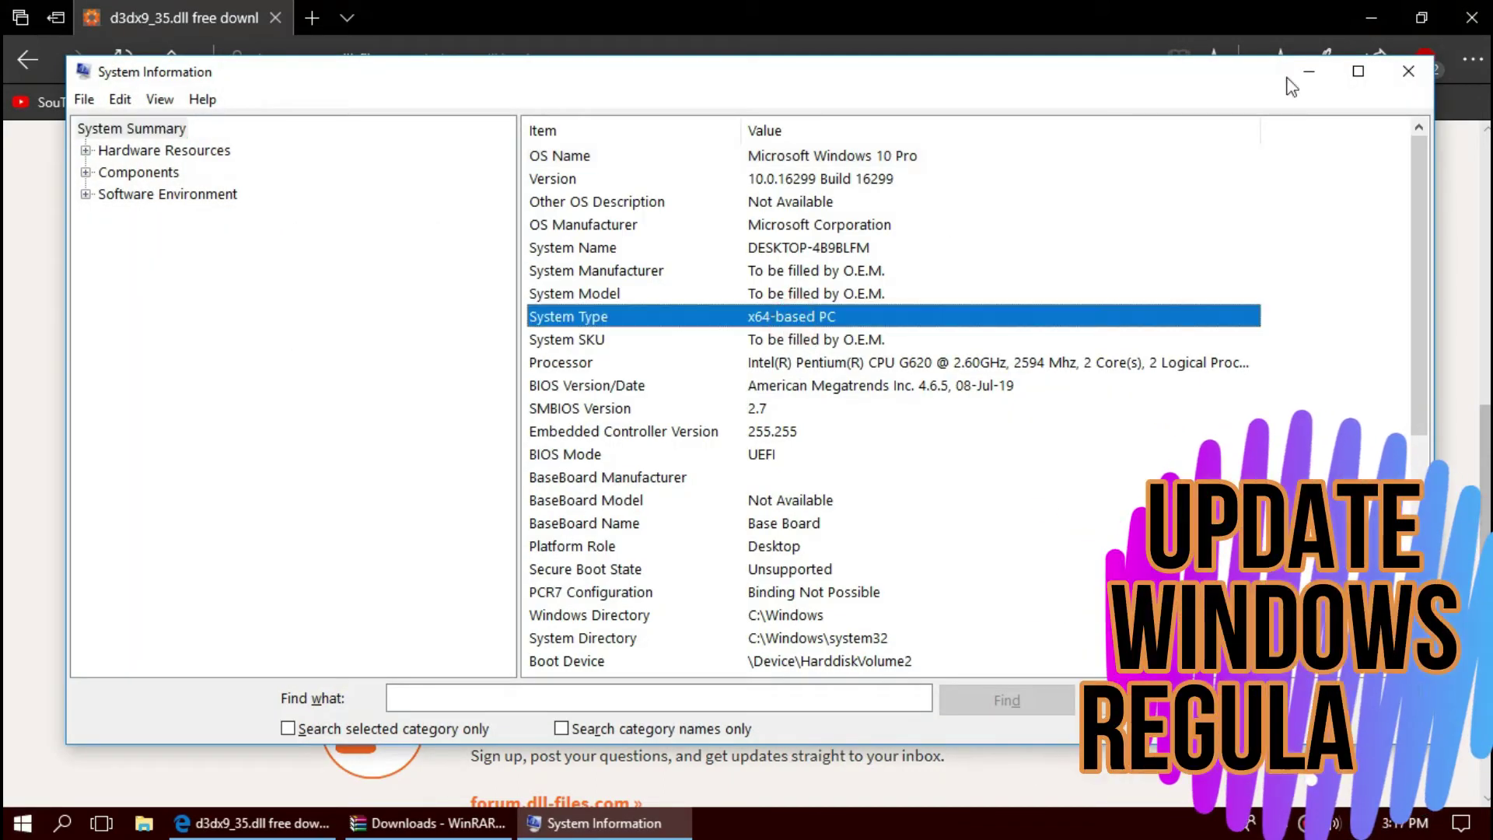
left_click(1412, 77)
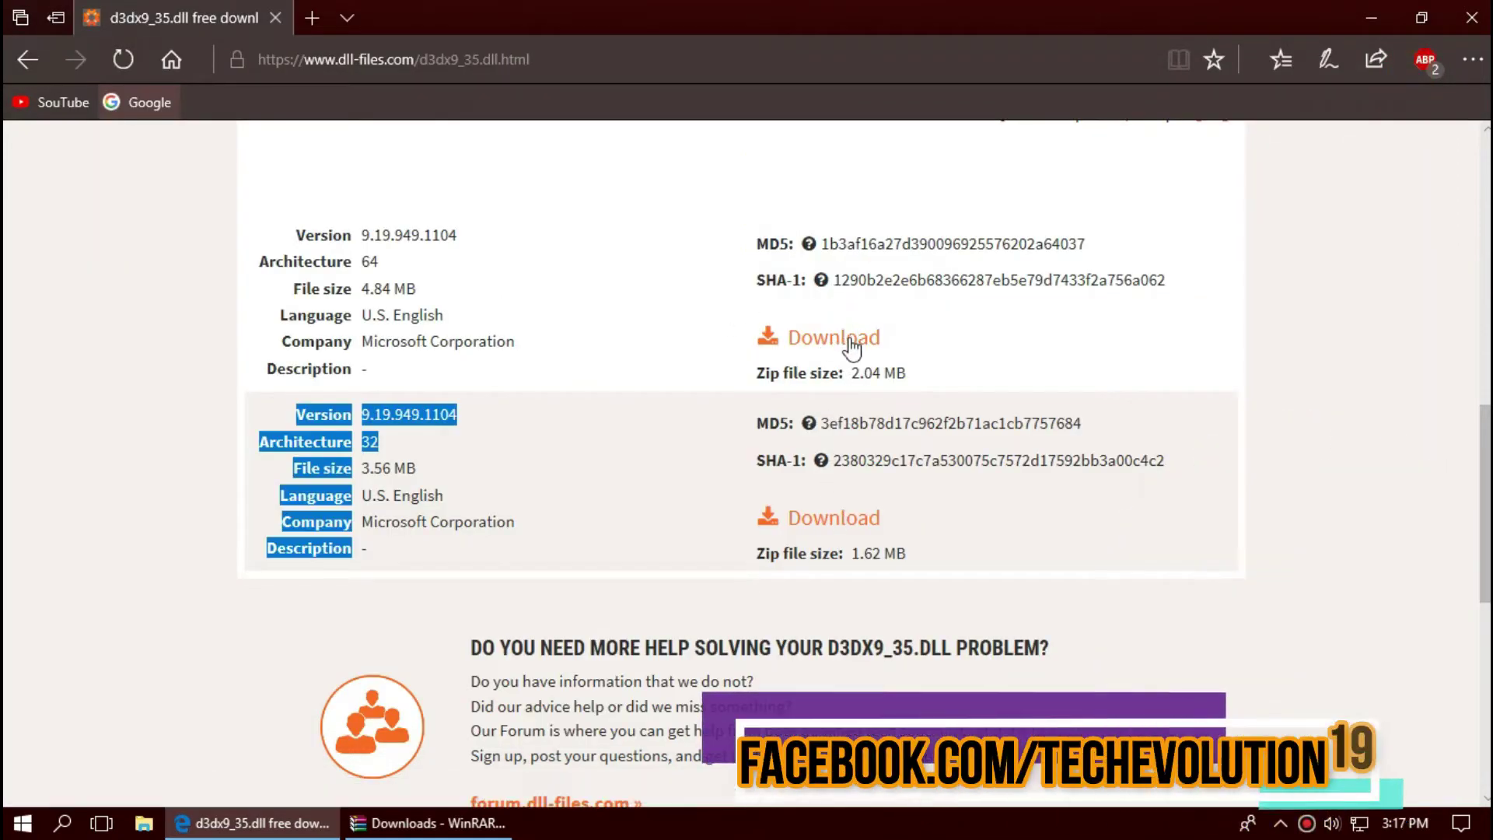
Step: Start the 64-bit d3dx9_35.zip download and scroll through the installation instructions
left_click(851, 340)
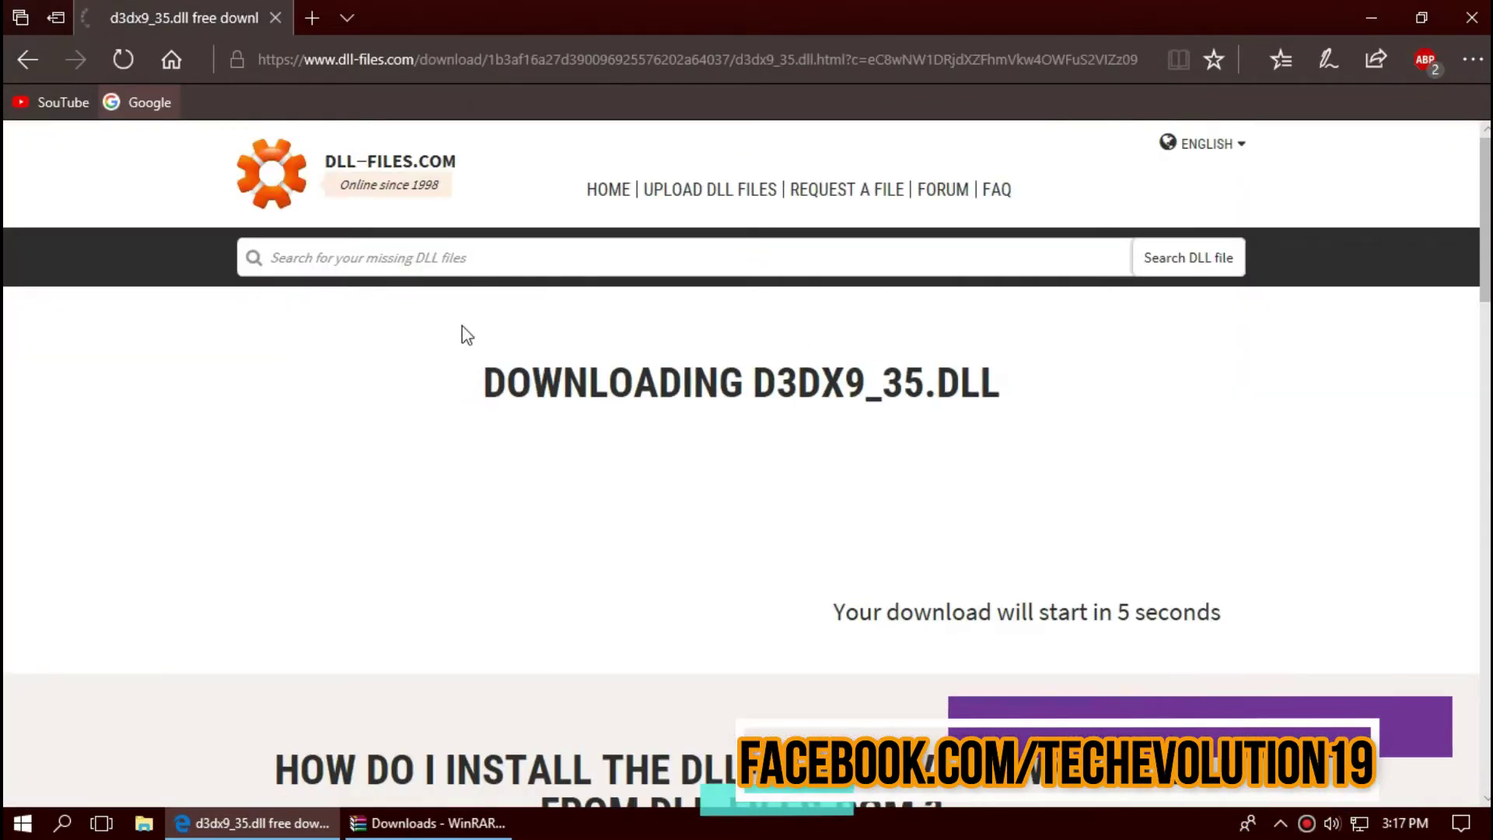
scroll(674, 484, "down", 1)
scroll(674, 484, "down", 1)
scroll(433, 232, "down", 5)
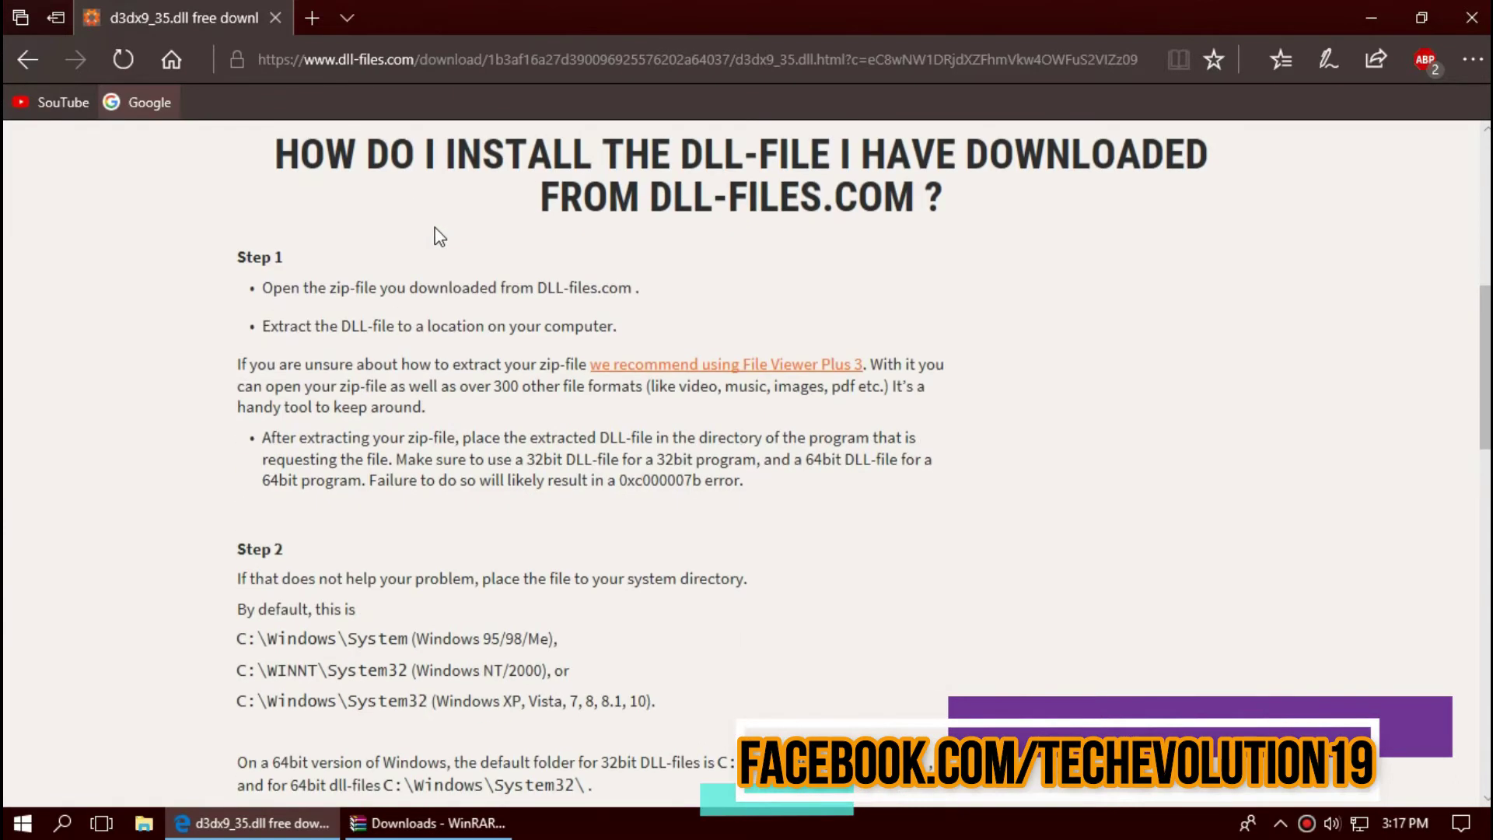
scroll(436, 226, "down", 5)
scroll(441, 225, "down", 5)
scroll(440, 225, "down", 1)
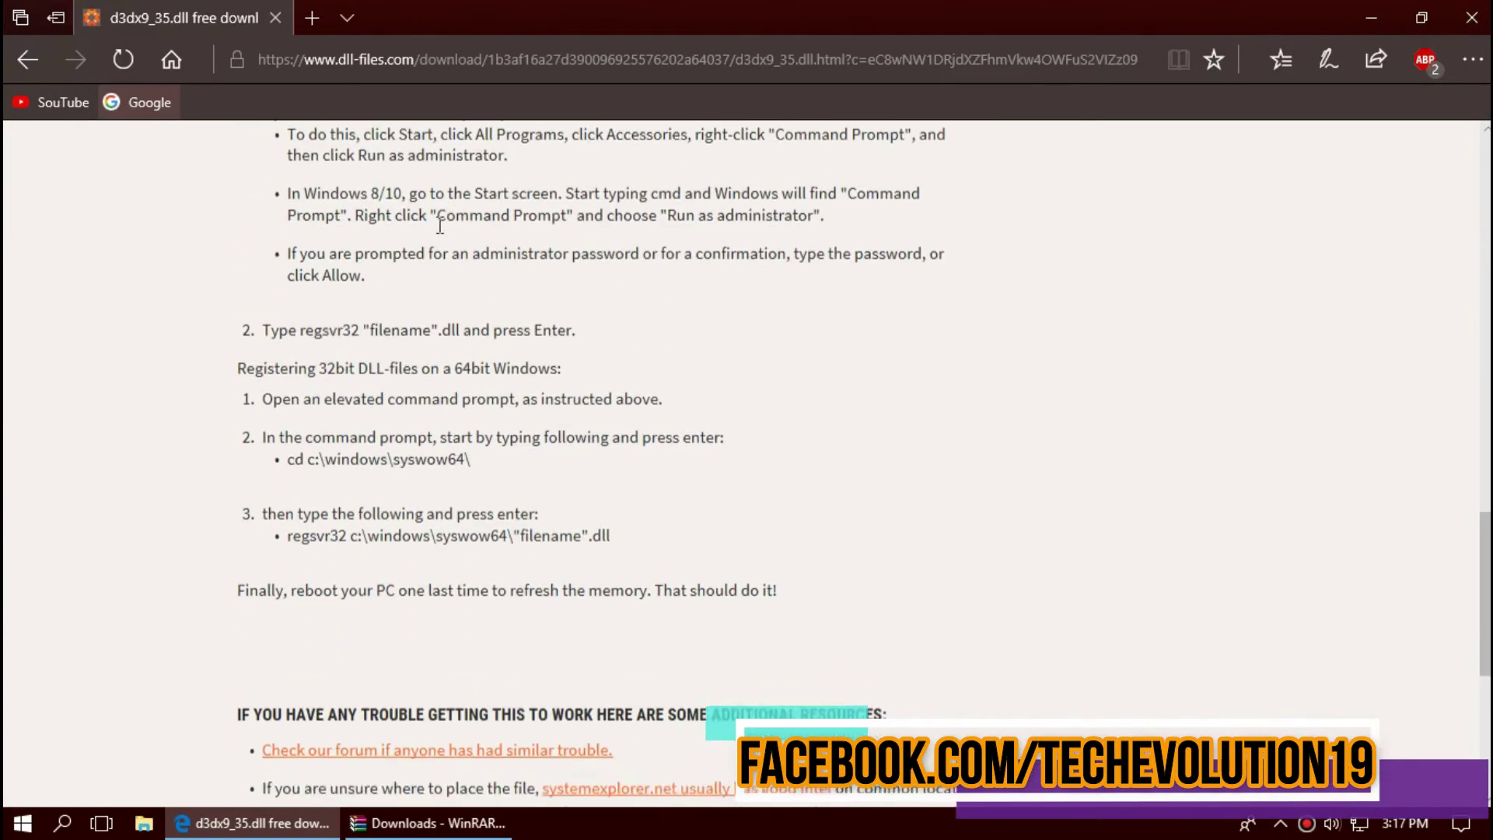
scroll(440, 225, "down", 4)
Step: Highlight the installation instructions and scroll back up the page
left_click_drag(438, 225, 581, 487)
scroll(581, 483, "up", 4)
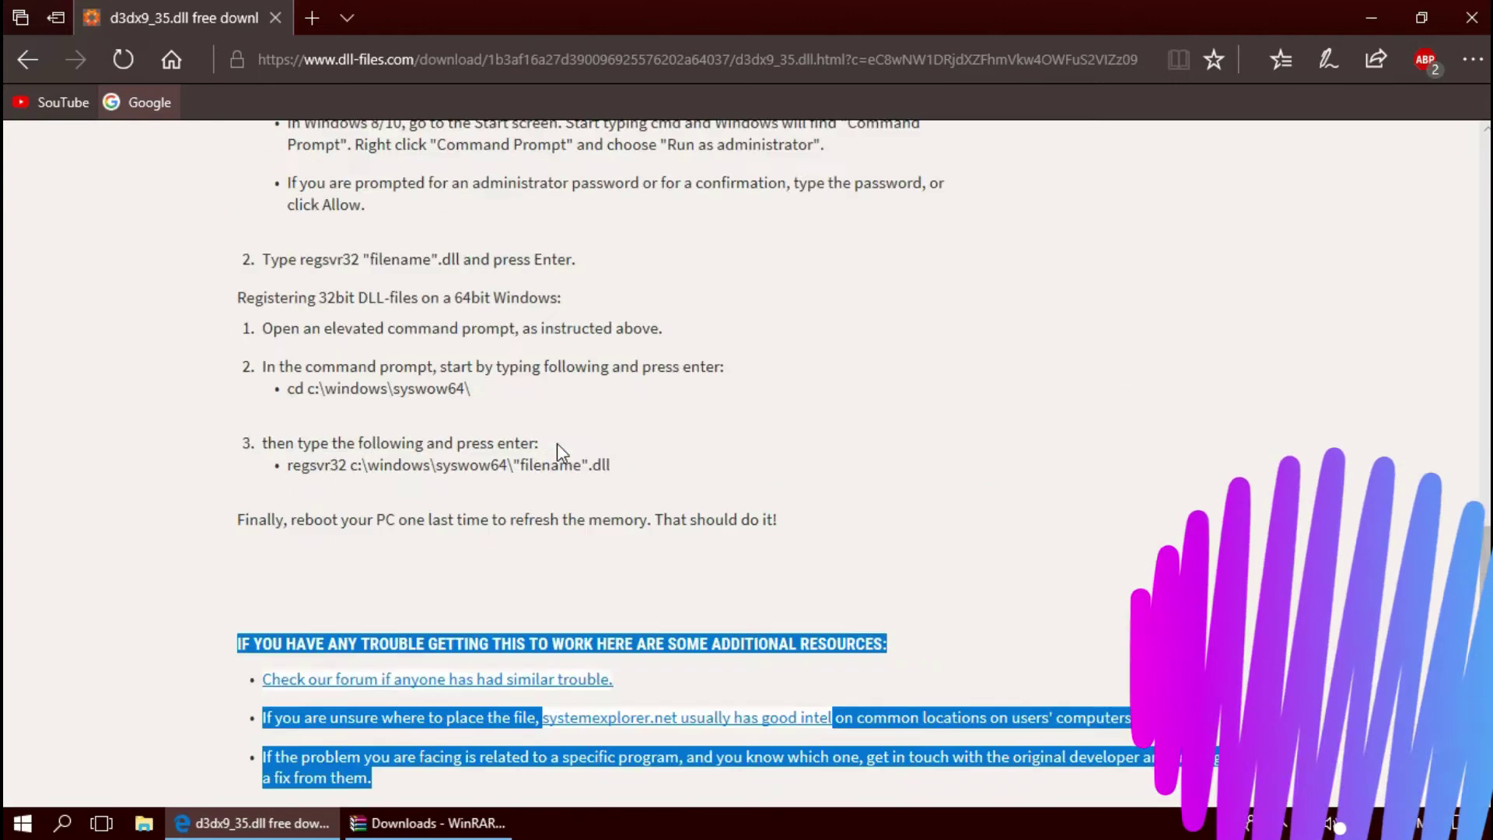
scroll(572, 466, "up", 5)
scroll(561, 454, "up", 3)
scroll(562, 453, "up", 1)
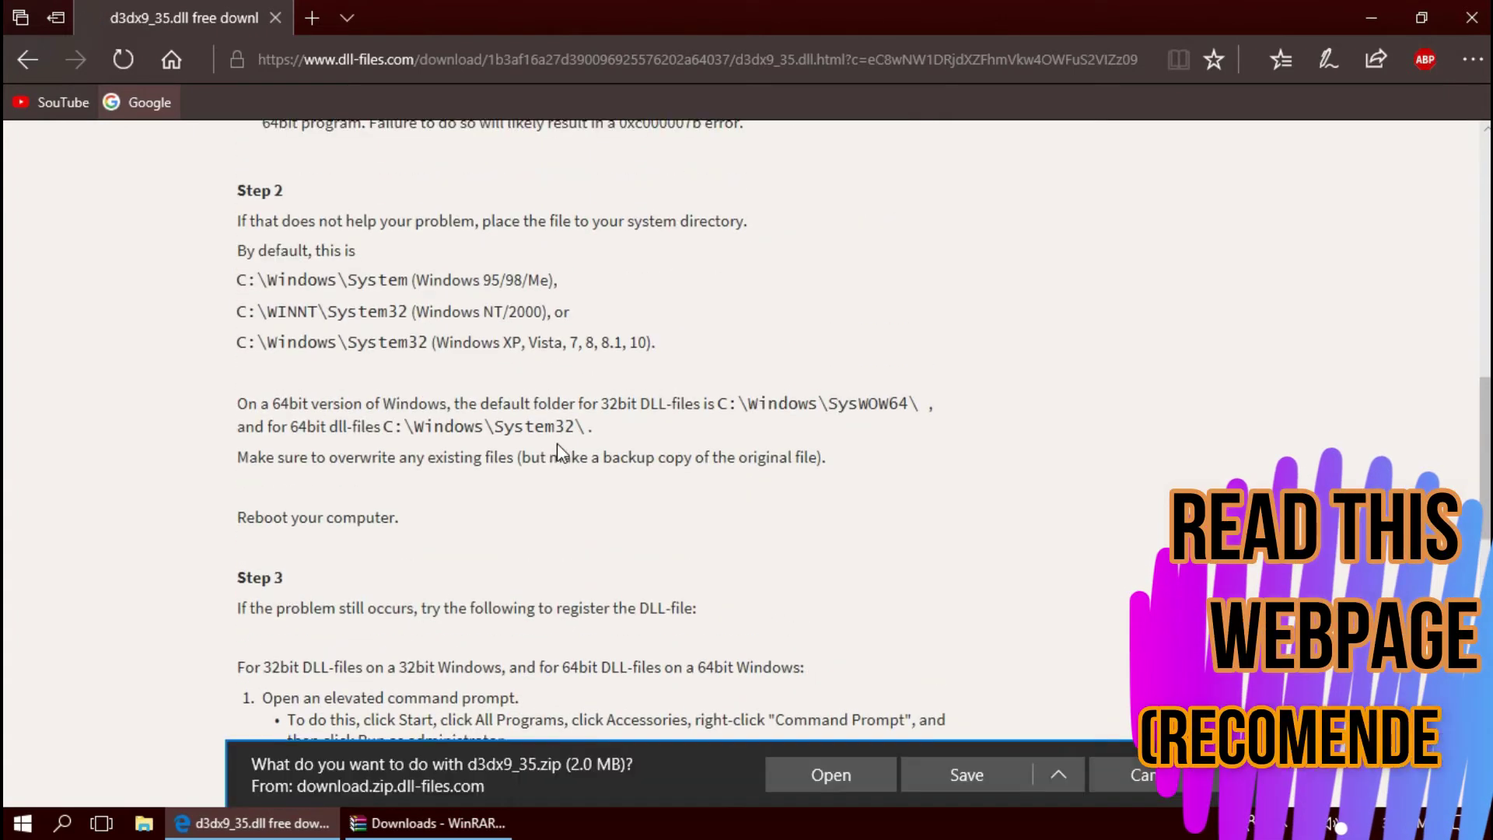
Step: Open the downloaded d3dx9_35 zip in WinRAR and select d3dx9_35.dll
left_click(791, 764)
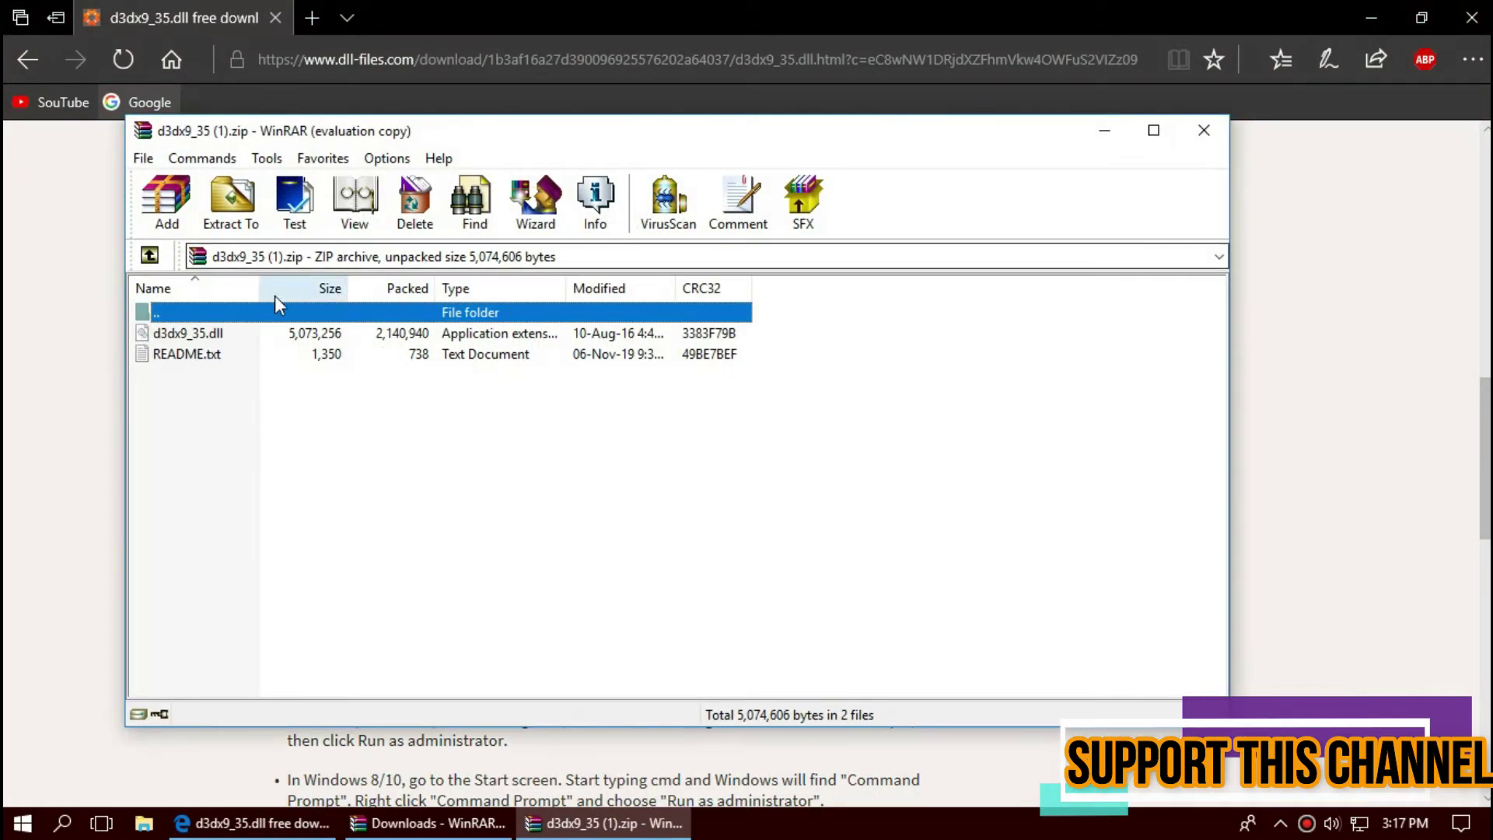
left_click(266, 335)
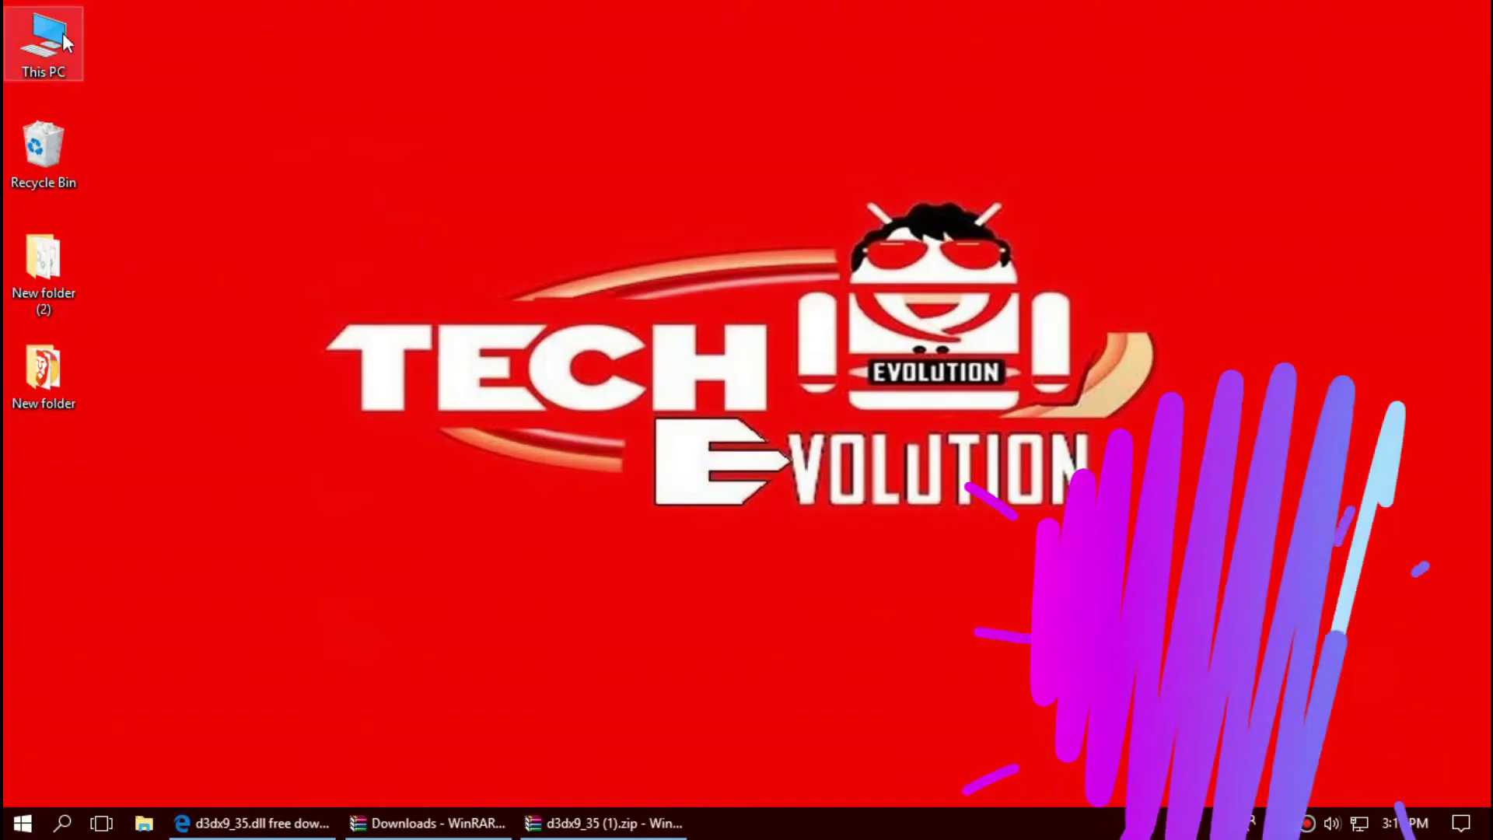
Step: Browse from This PC to C:\Windows\System32 in File Explorer
double_click(53, 45)
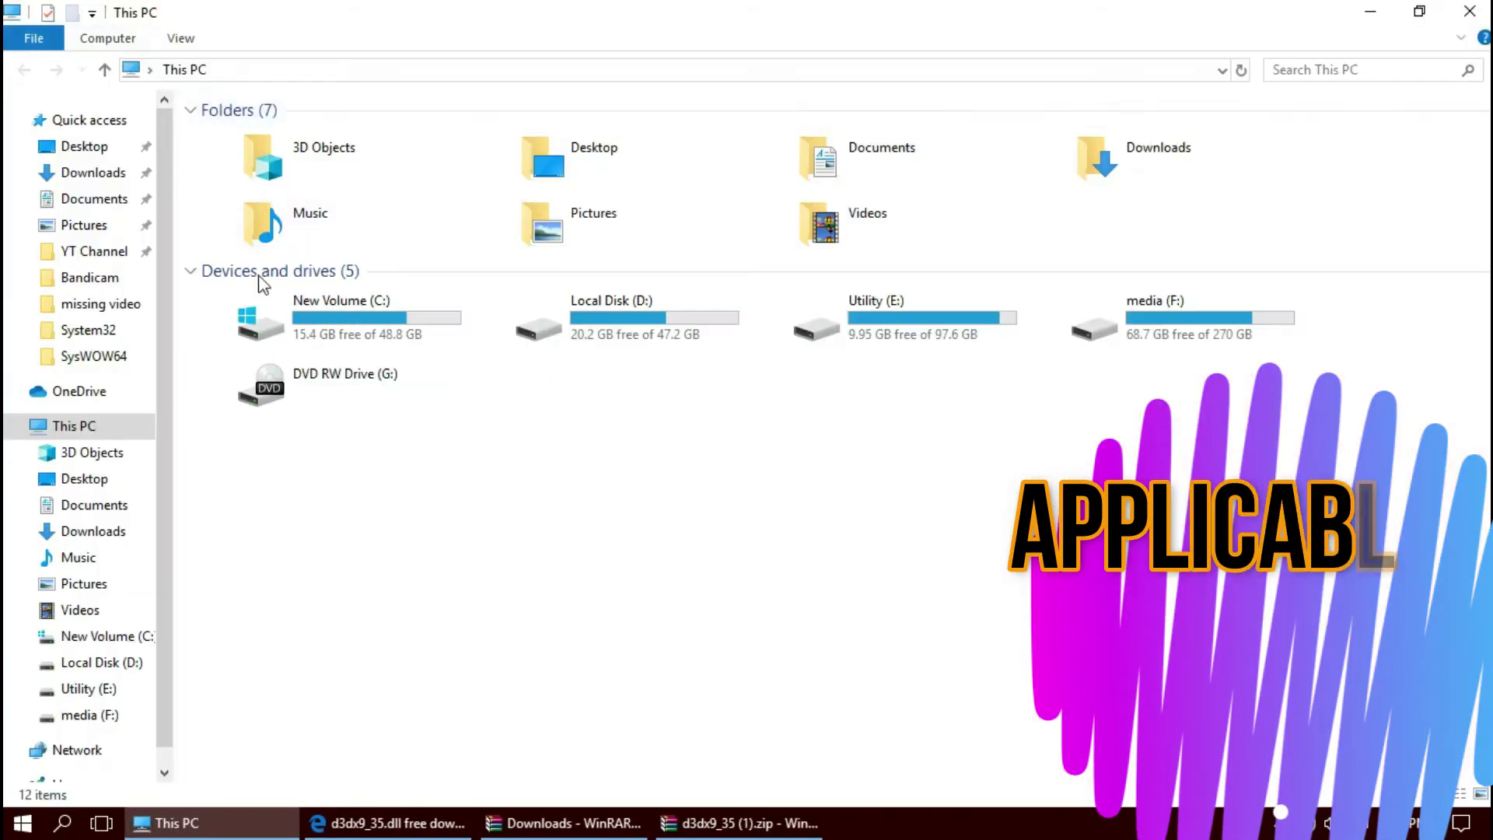
double_click(292, 304)
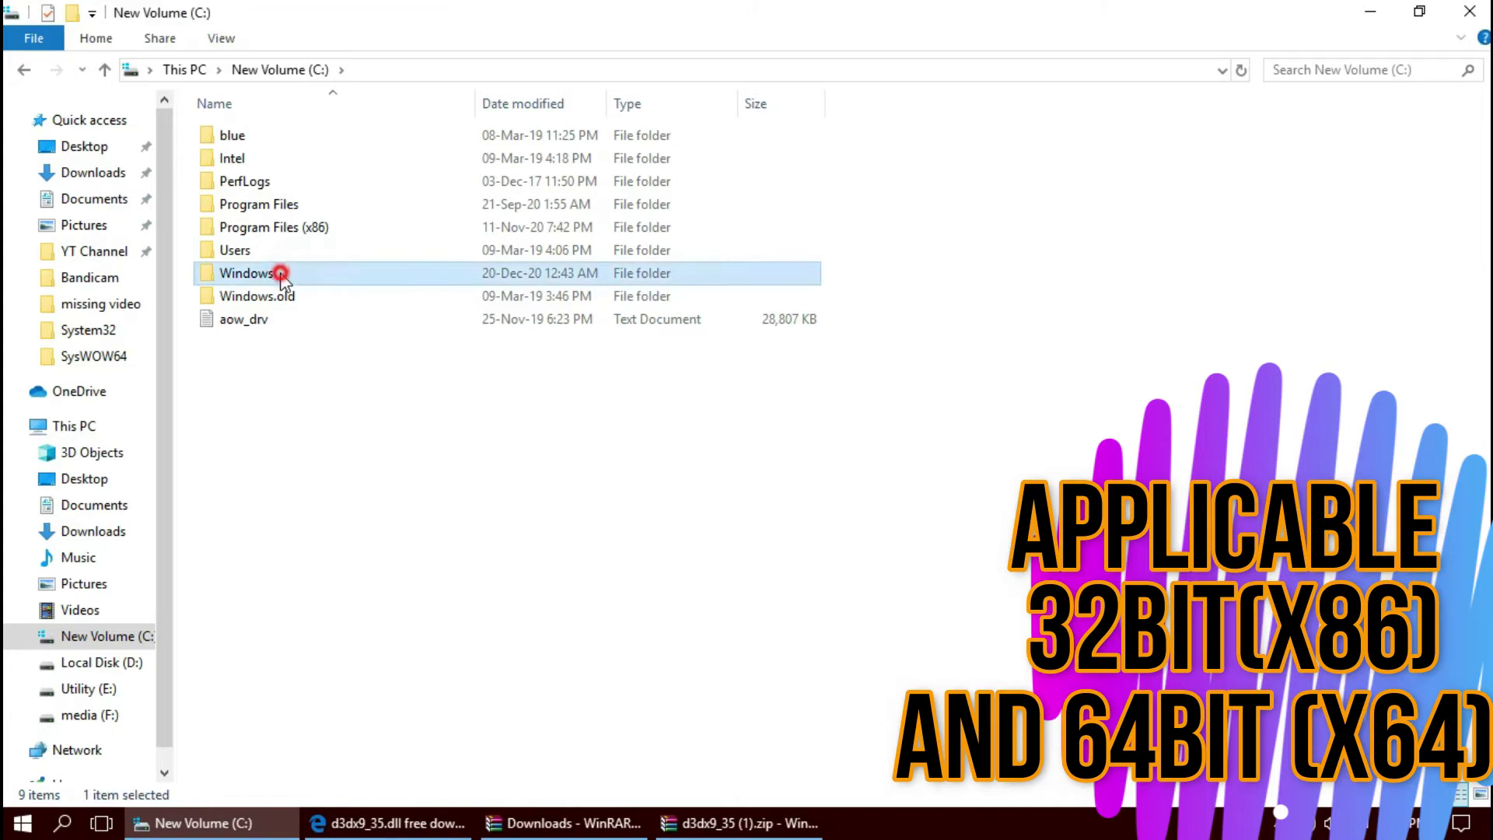
double_click(280, 274)
scroll(311, 509, "down", 5)
scroll(311, 513, "down", 3)
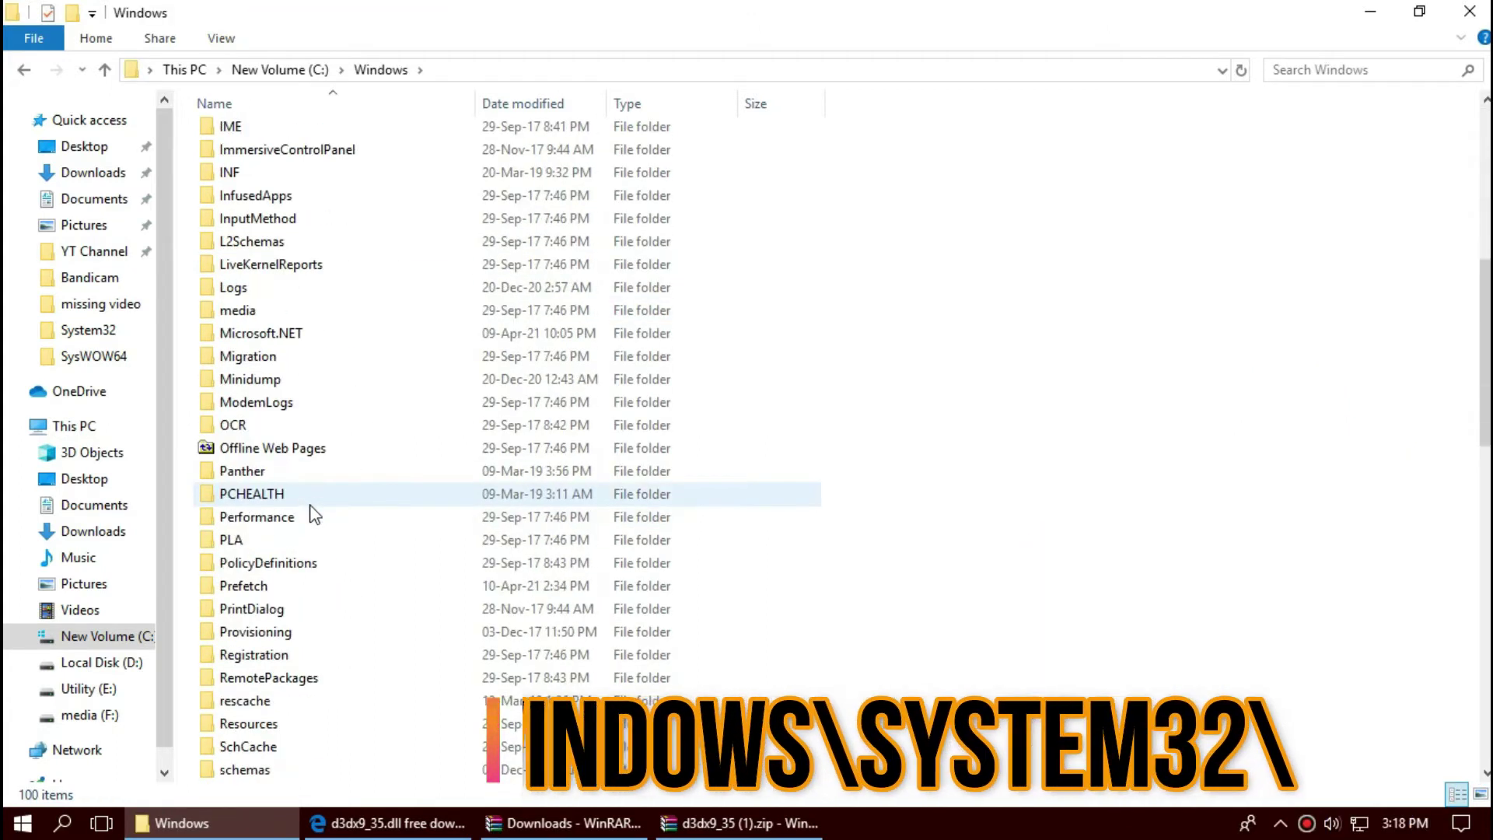
scroll(313, 513, "down", 3)
scroll(310, 514, "down", 3)
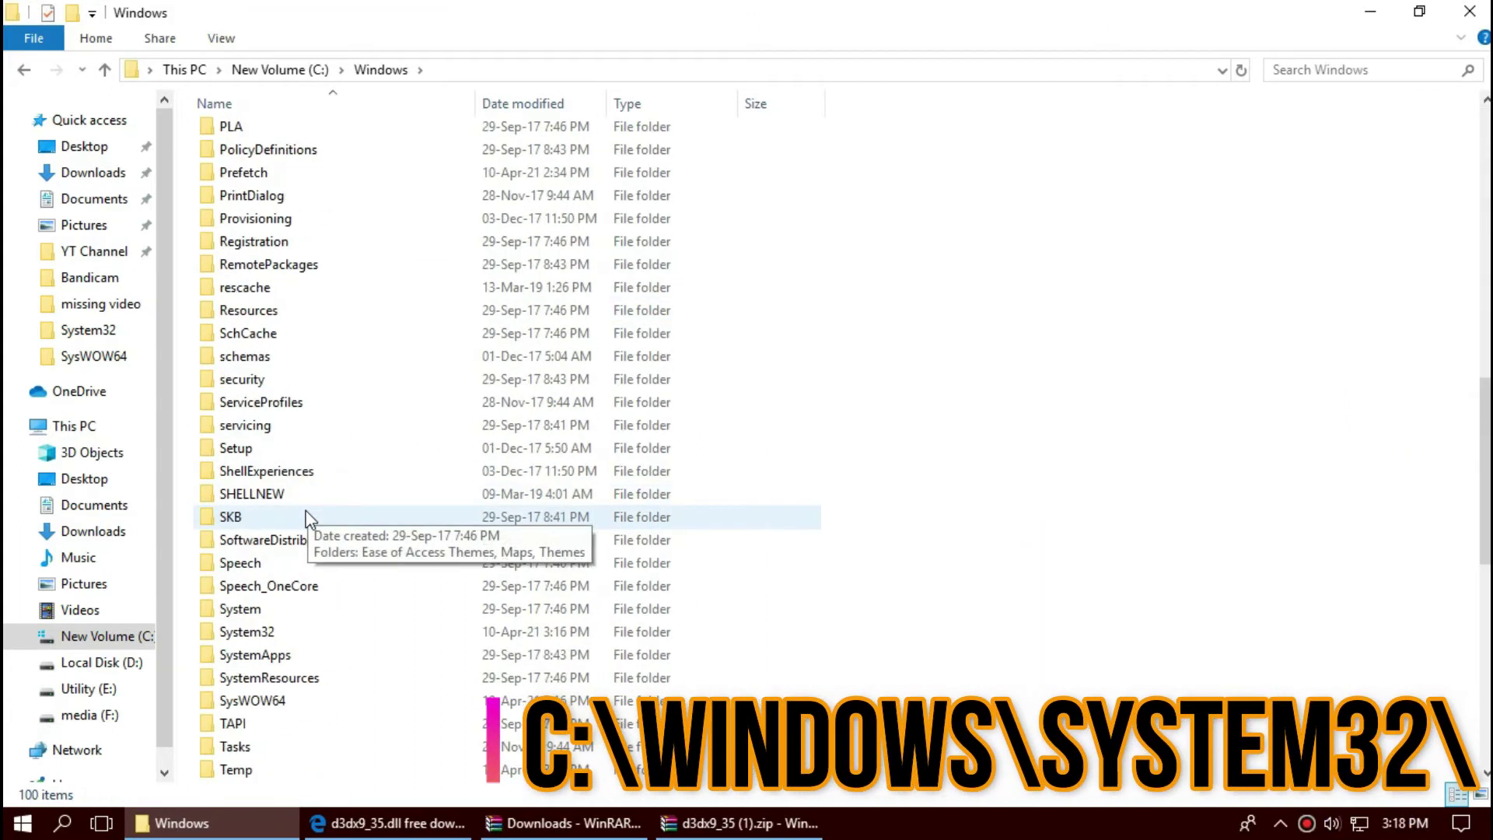
double_click(269, 633)
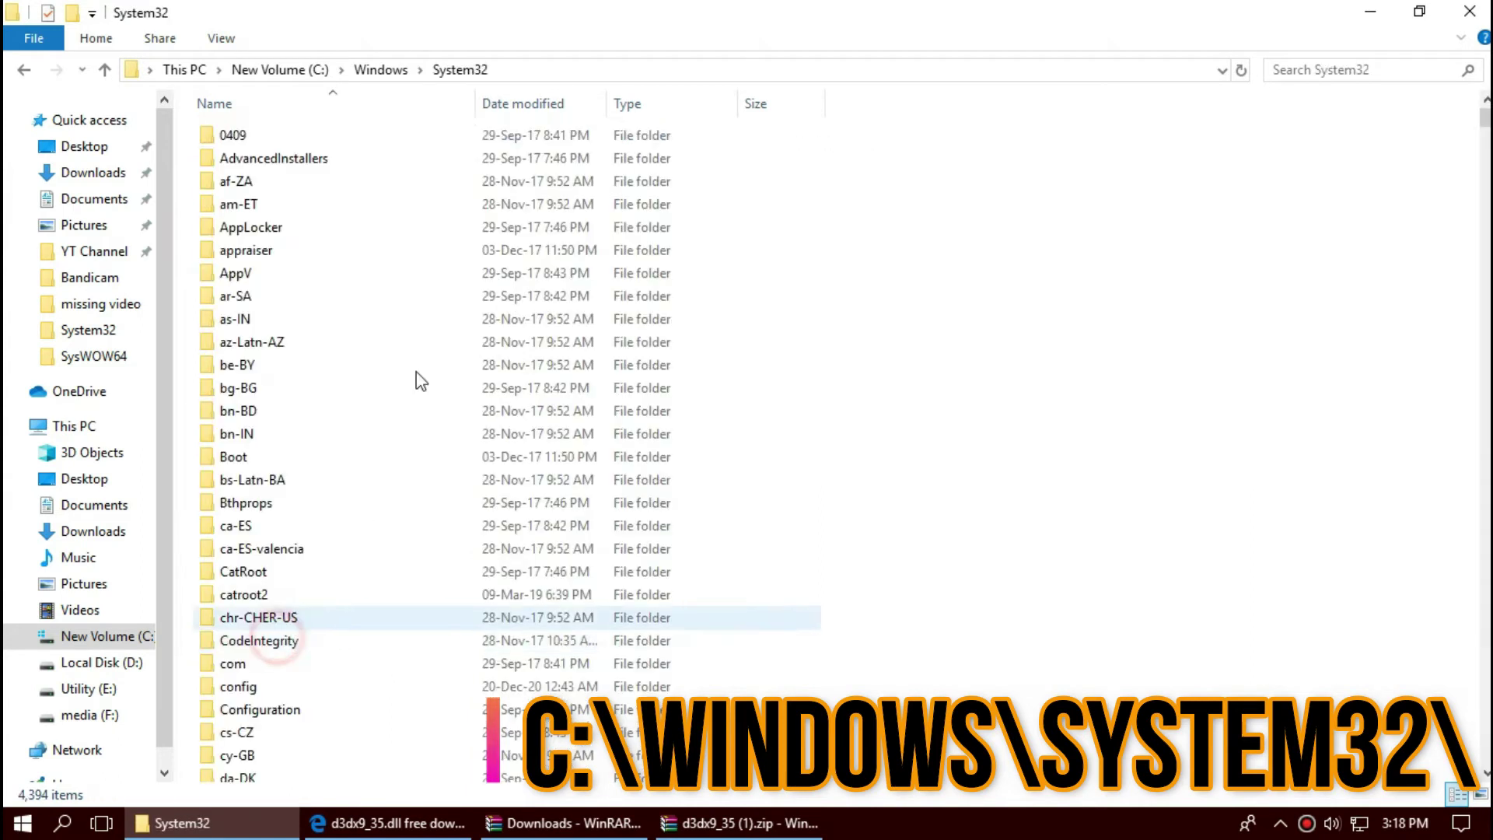
scroll(545, 443, "down", 2)
scroll(669, 506, "down", 4)
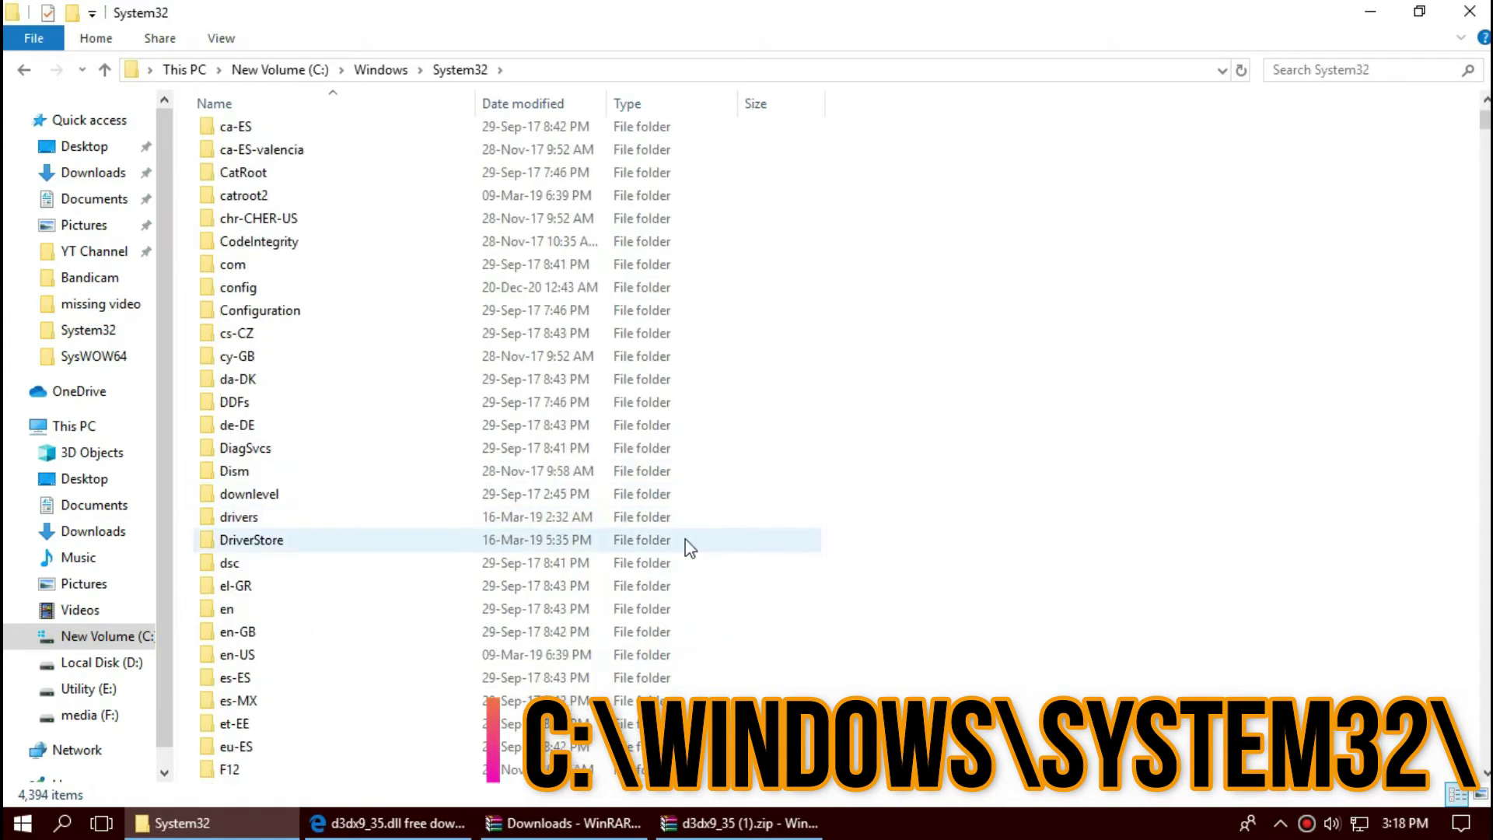
Step: Drag d3dx9_35.dll from WinRAR into System32, replacing the existing file with administrator permission
left_click(739, 823)
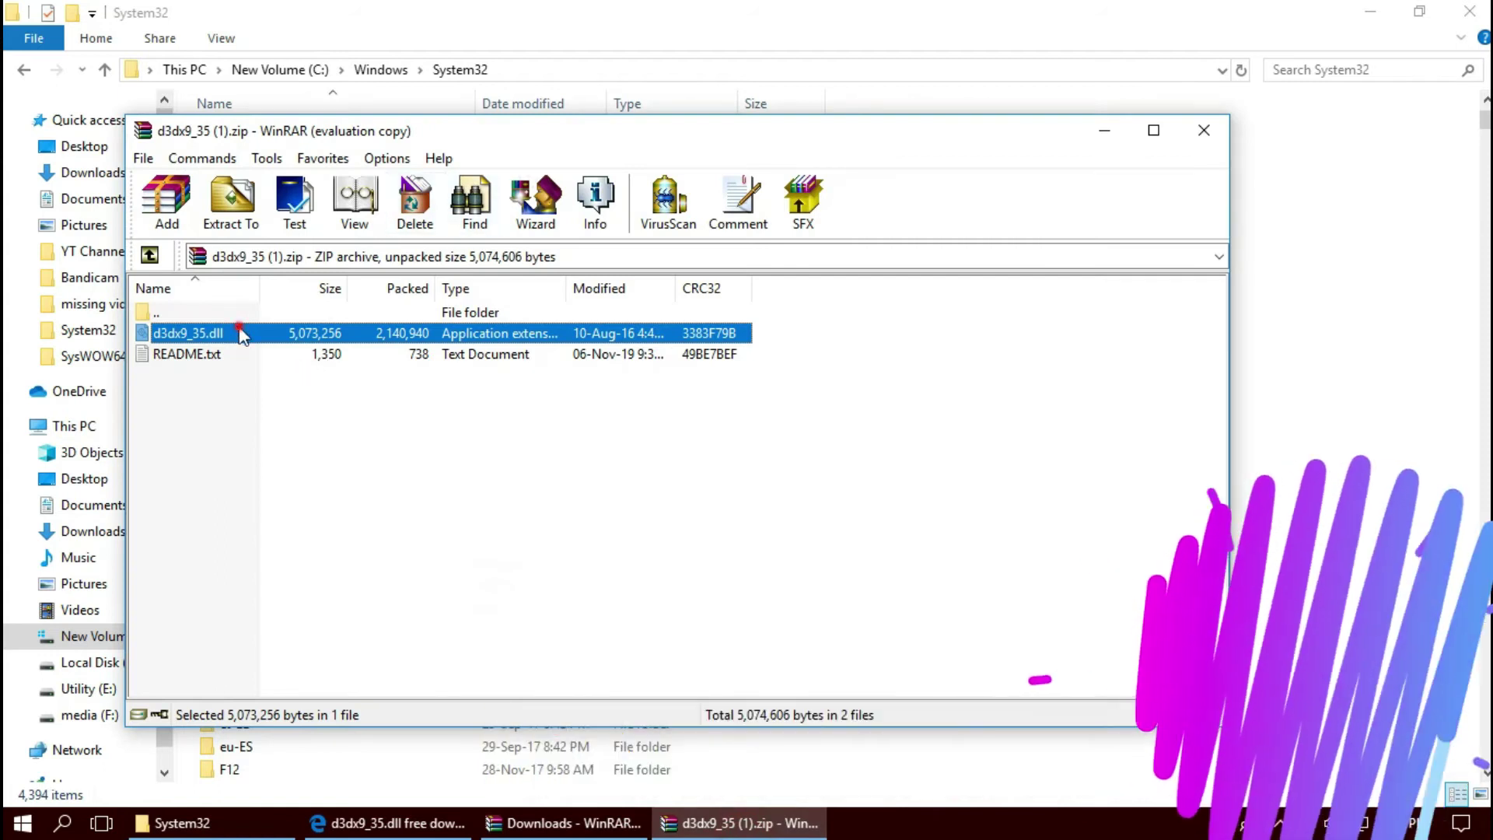
left_click_drag(239, 319, 1330, 416)
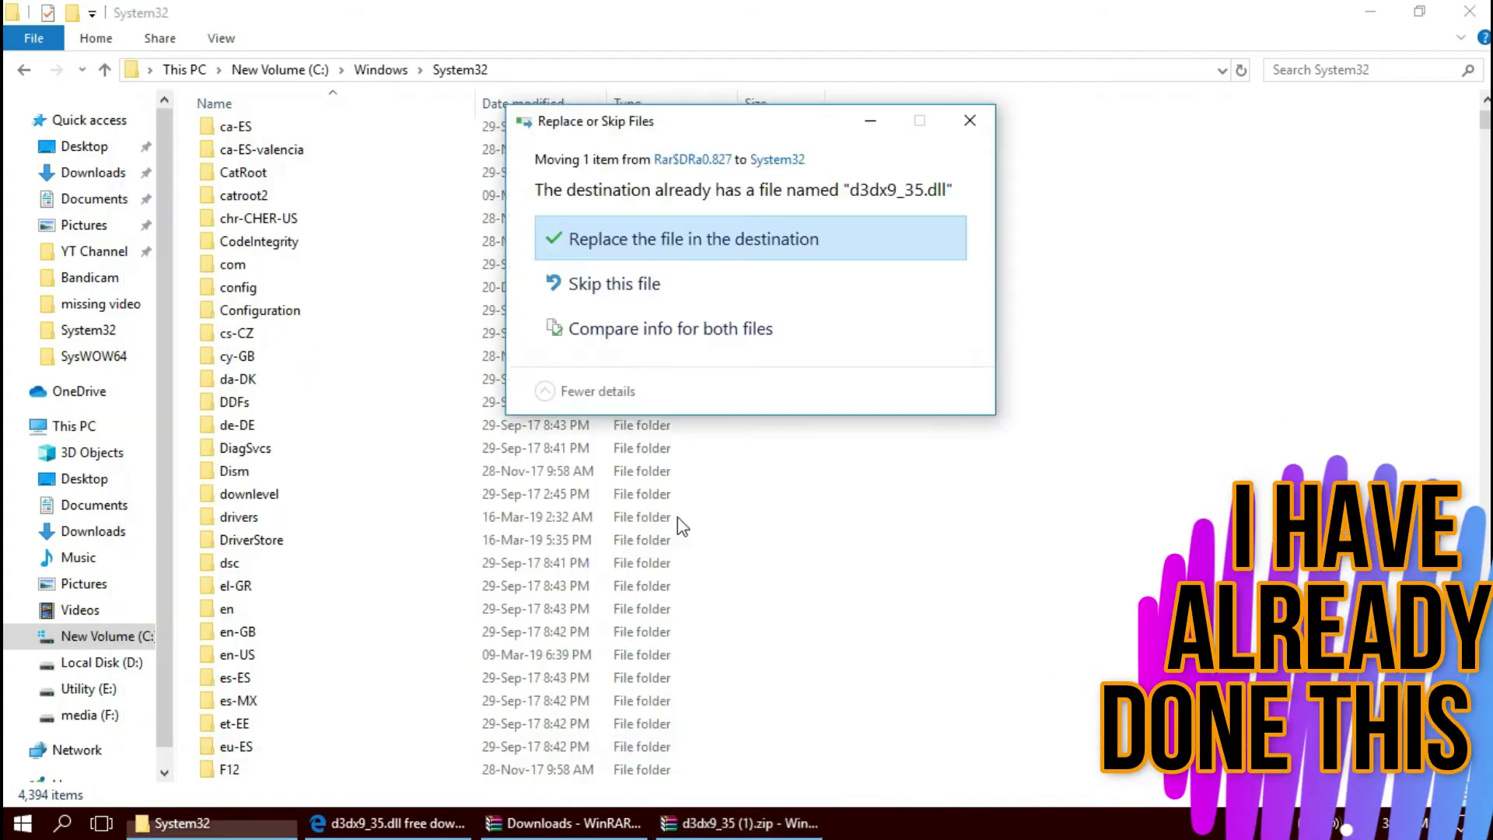
left_click(786, 241)
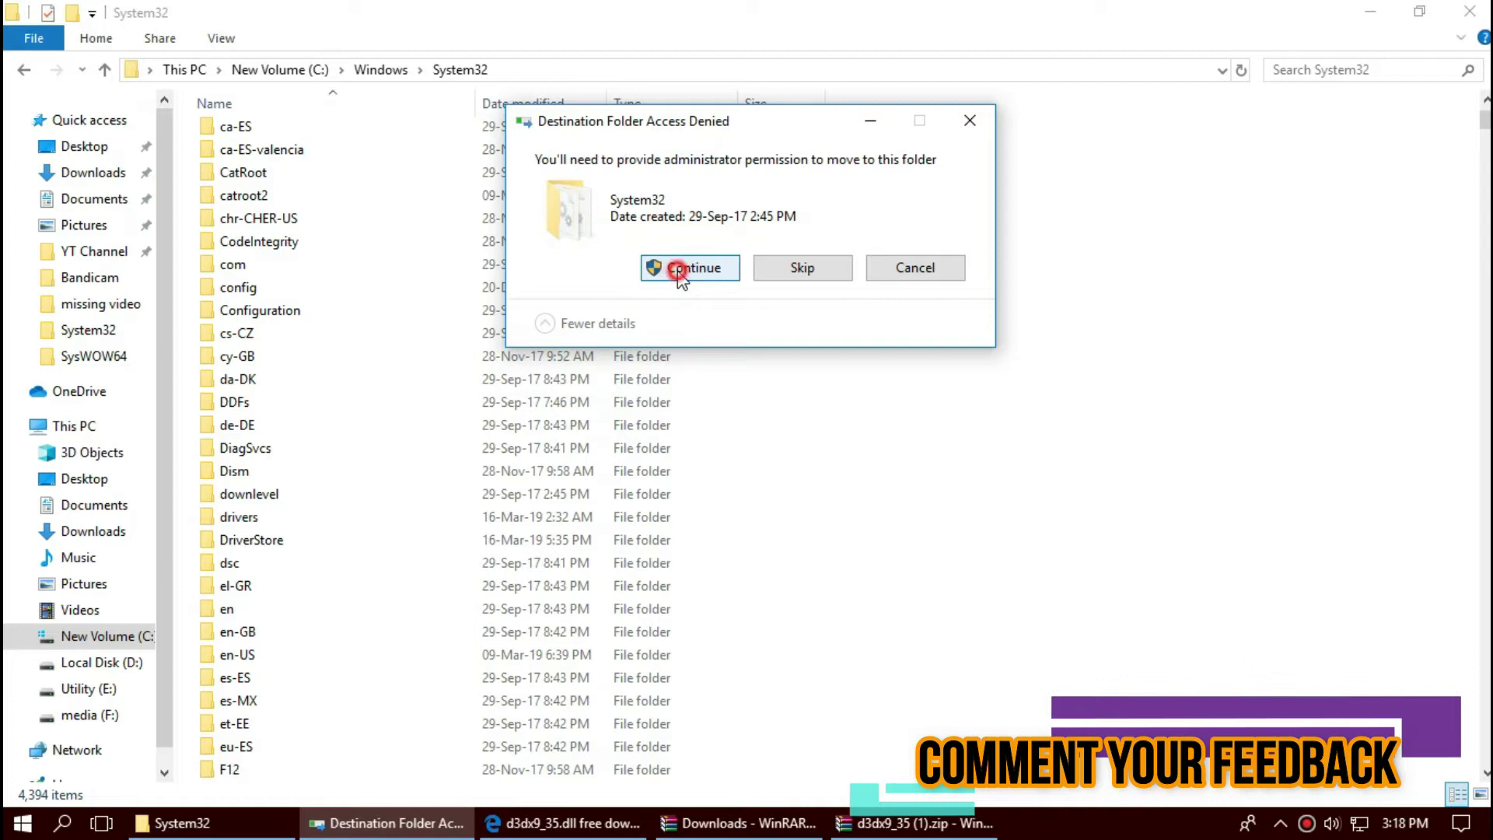
left_click(678, 271)
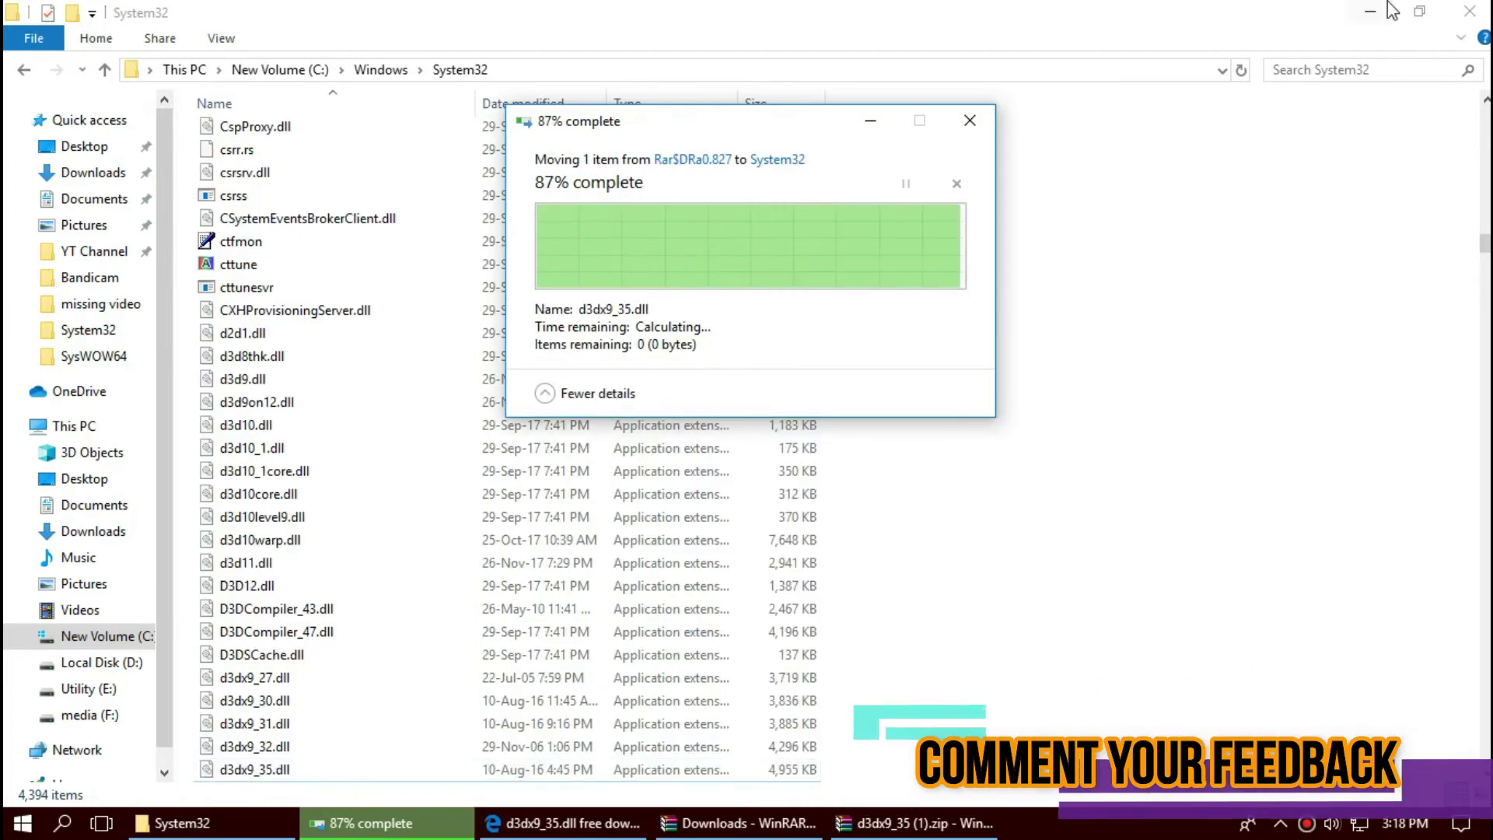
Step: Search System32 for d3dx9_35 to confirm the DLL, then close Explorer
left_click(1345, 72)
type("d3dx9_35")
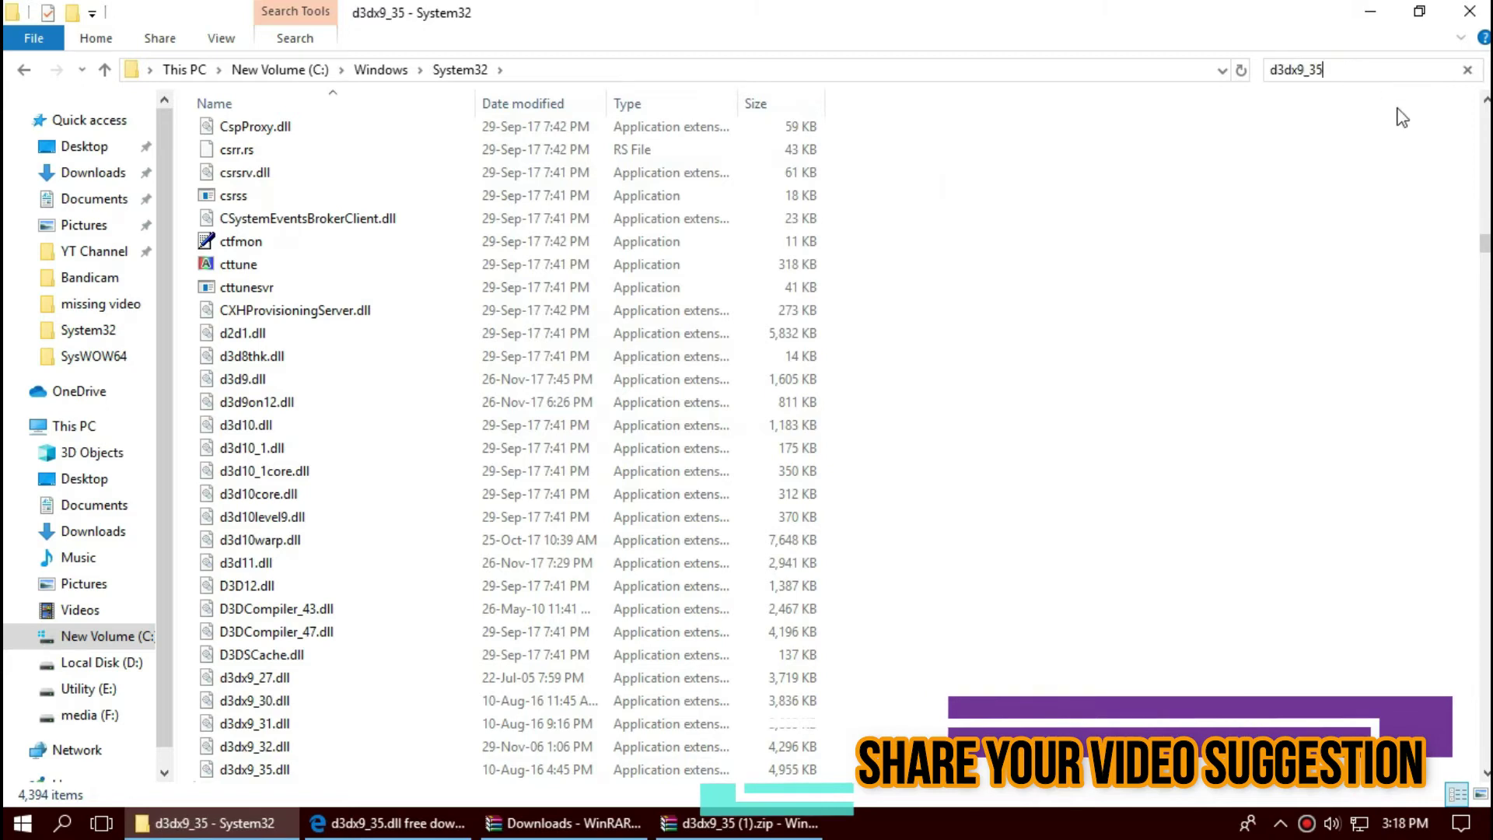
key("Return")
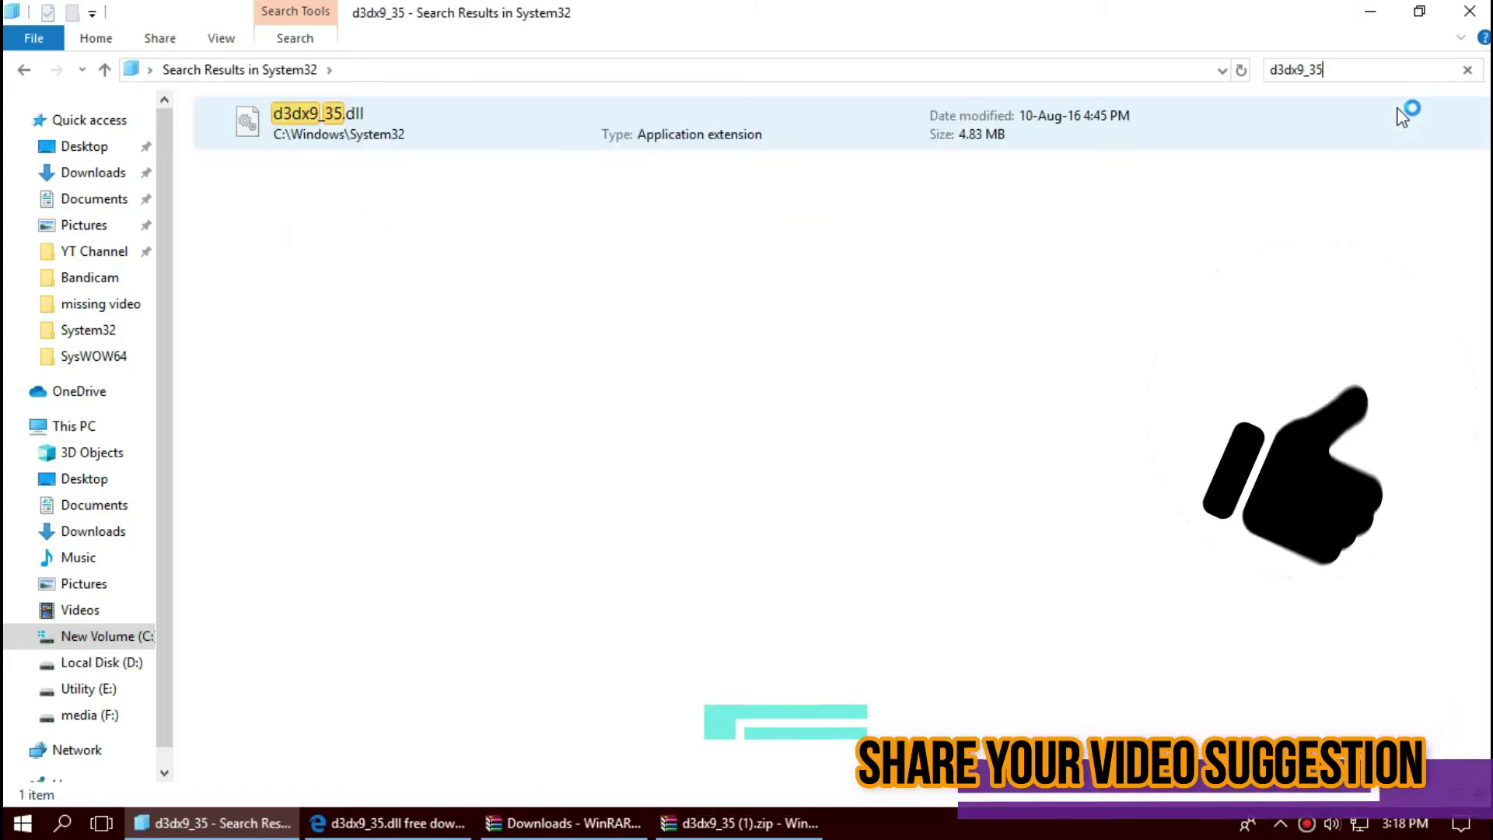
left_click(653, 225)
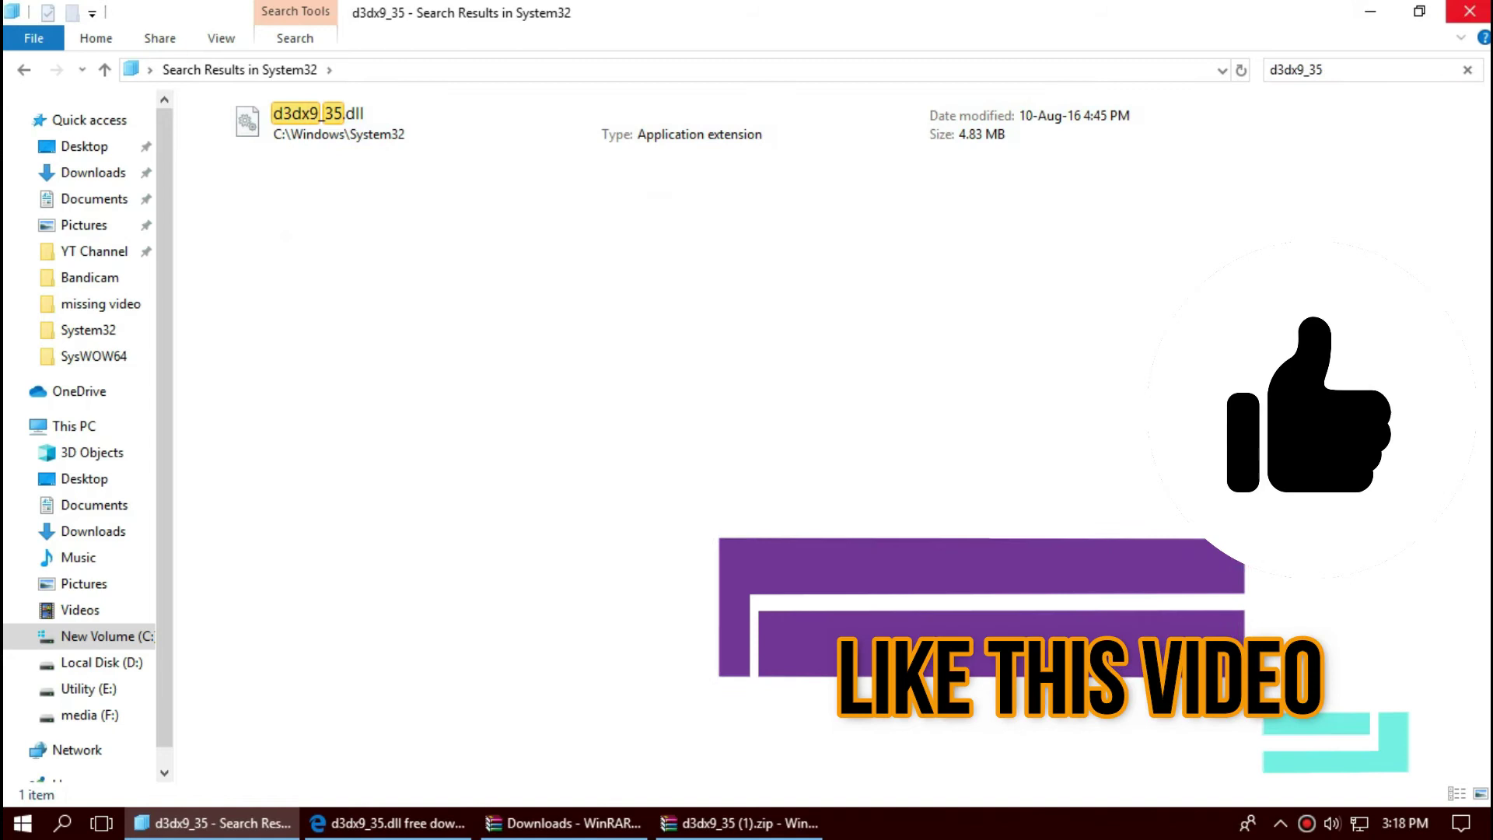
left_click(1484, 11)
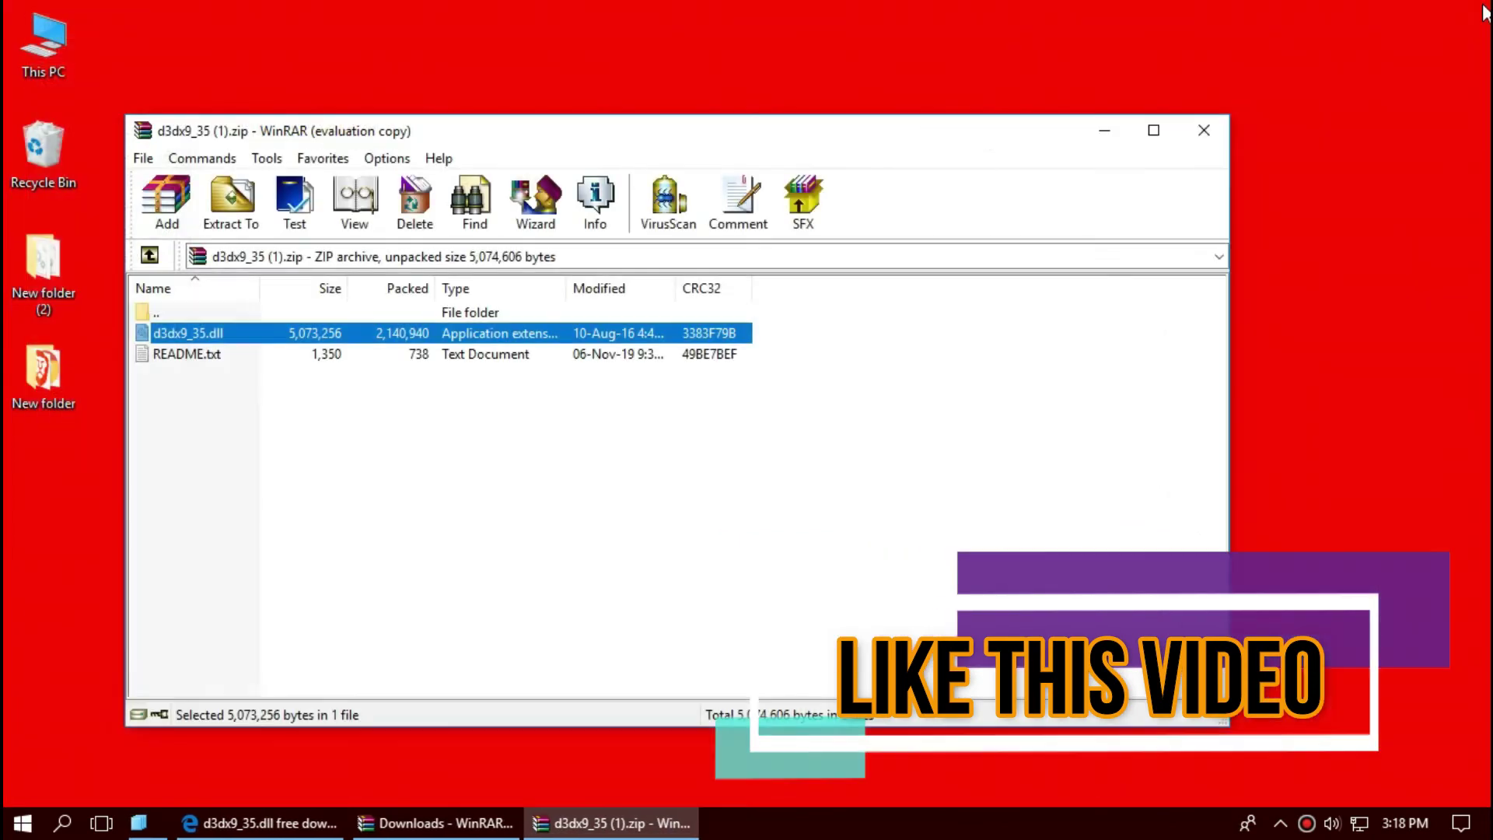
Step: Browse from This PC through New Volume (C:) and Windows into SysWOW64
left_click(18, 74)
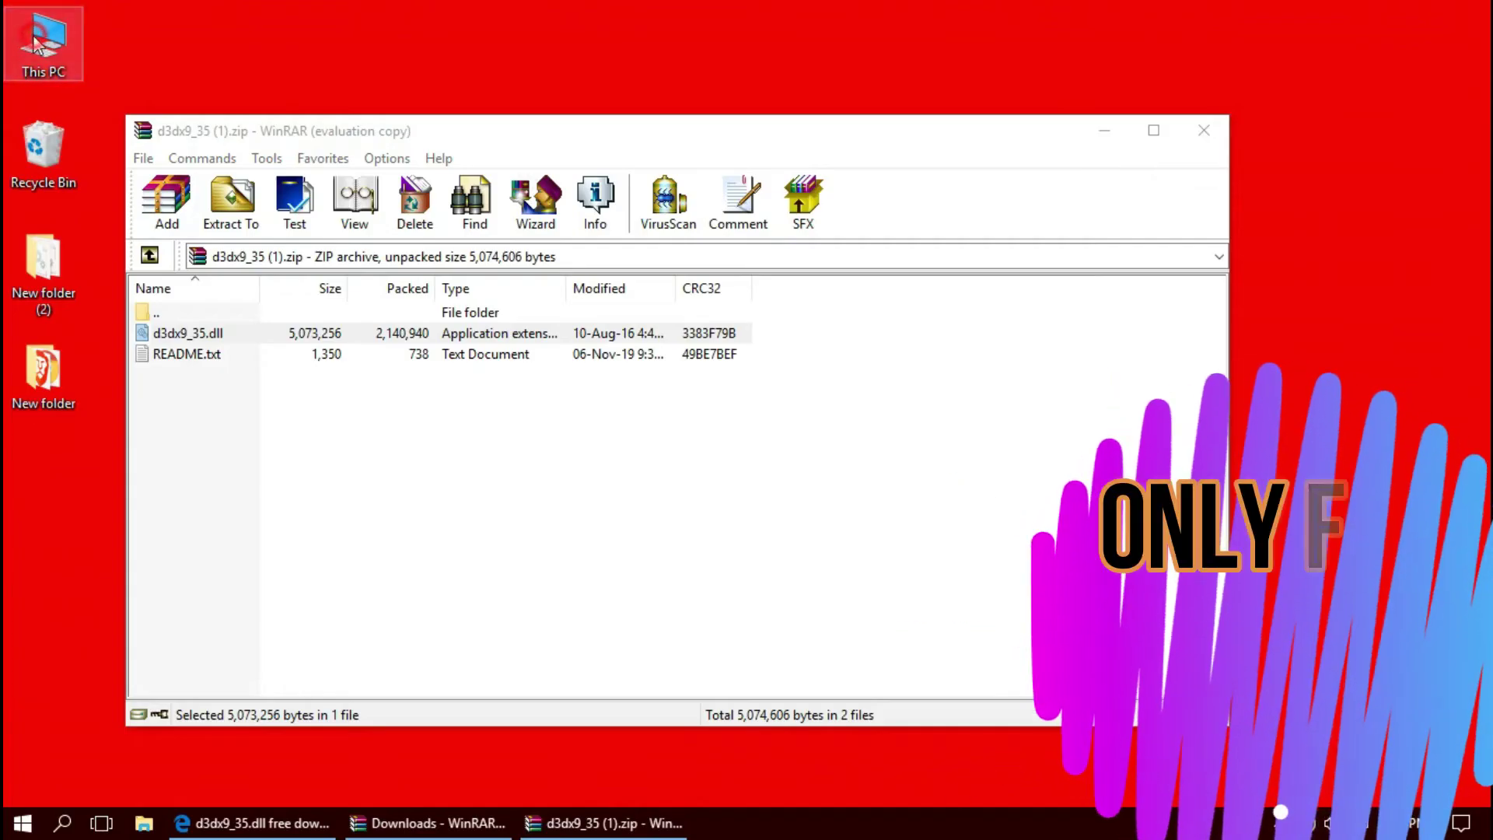
double_click(29, 51)
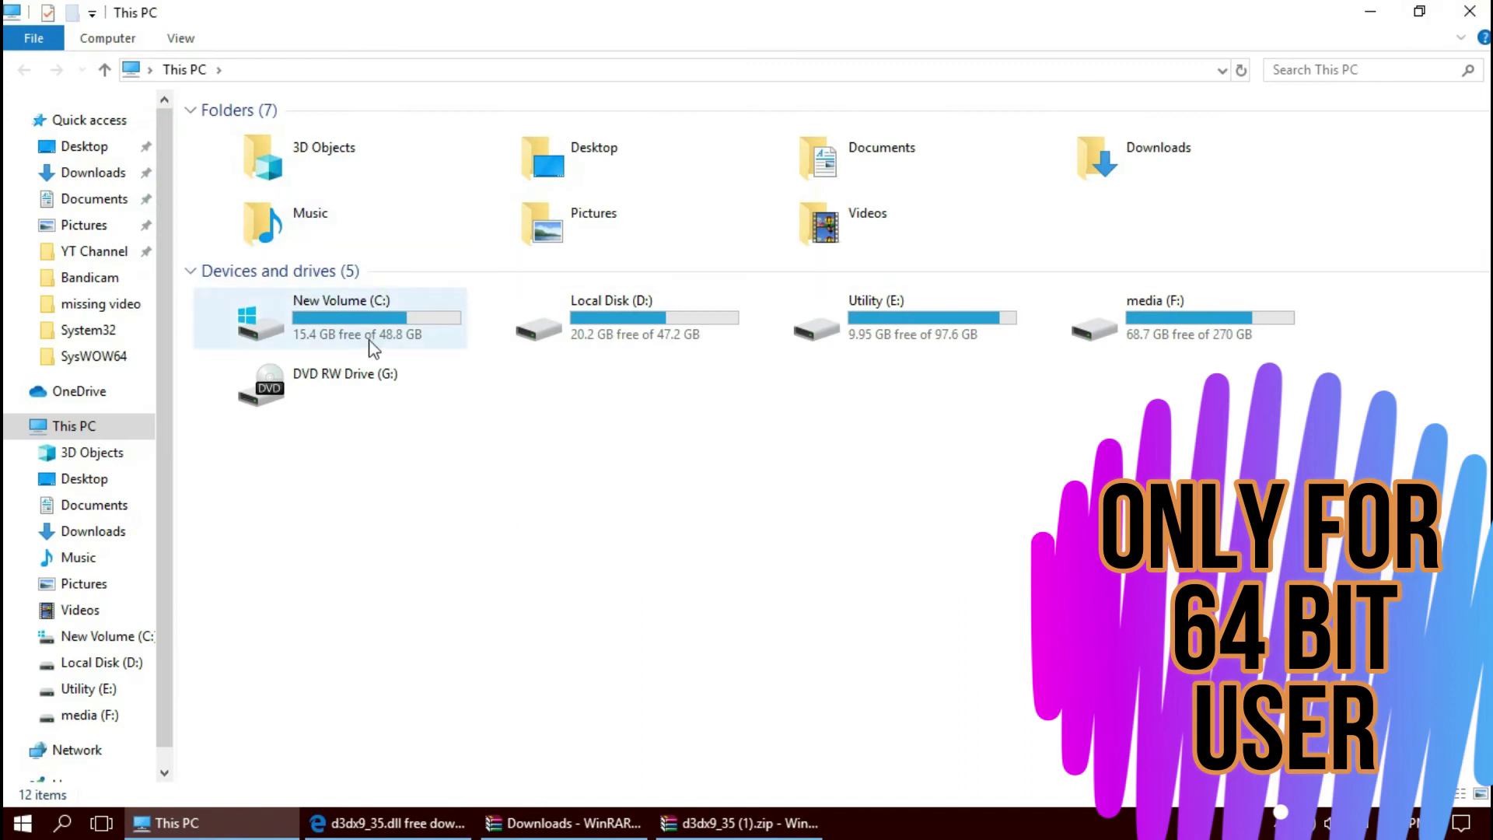
double_click(367, 336)
left_click(266, 274)
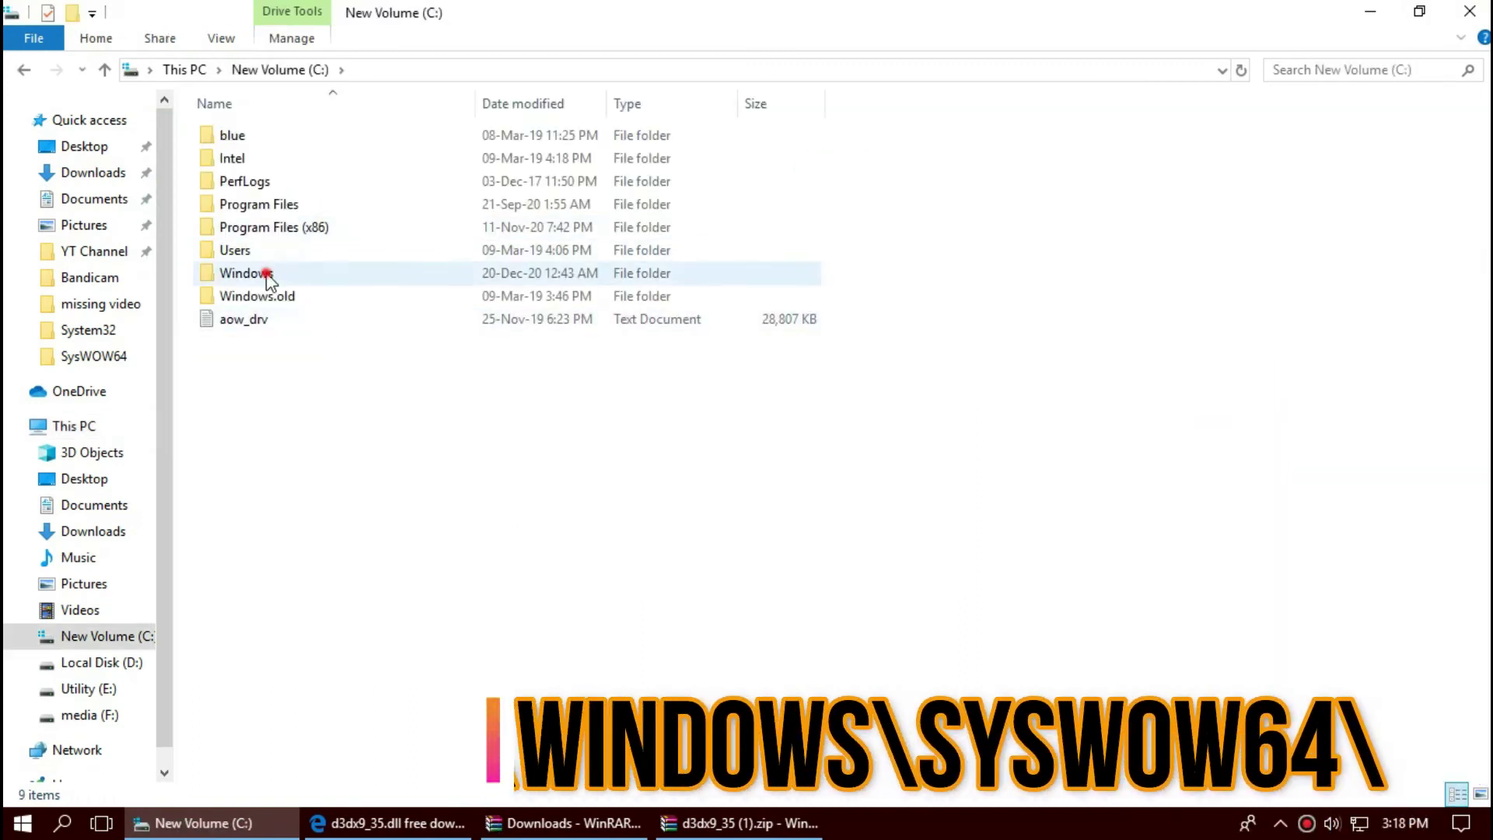
double_click(266, 274)
scroll(311, 389, "down", 5)
scroll(310, 409, "down", 5)
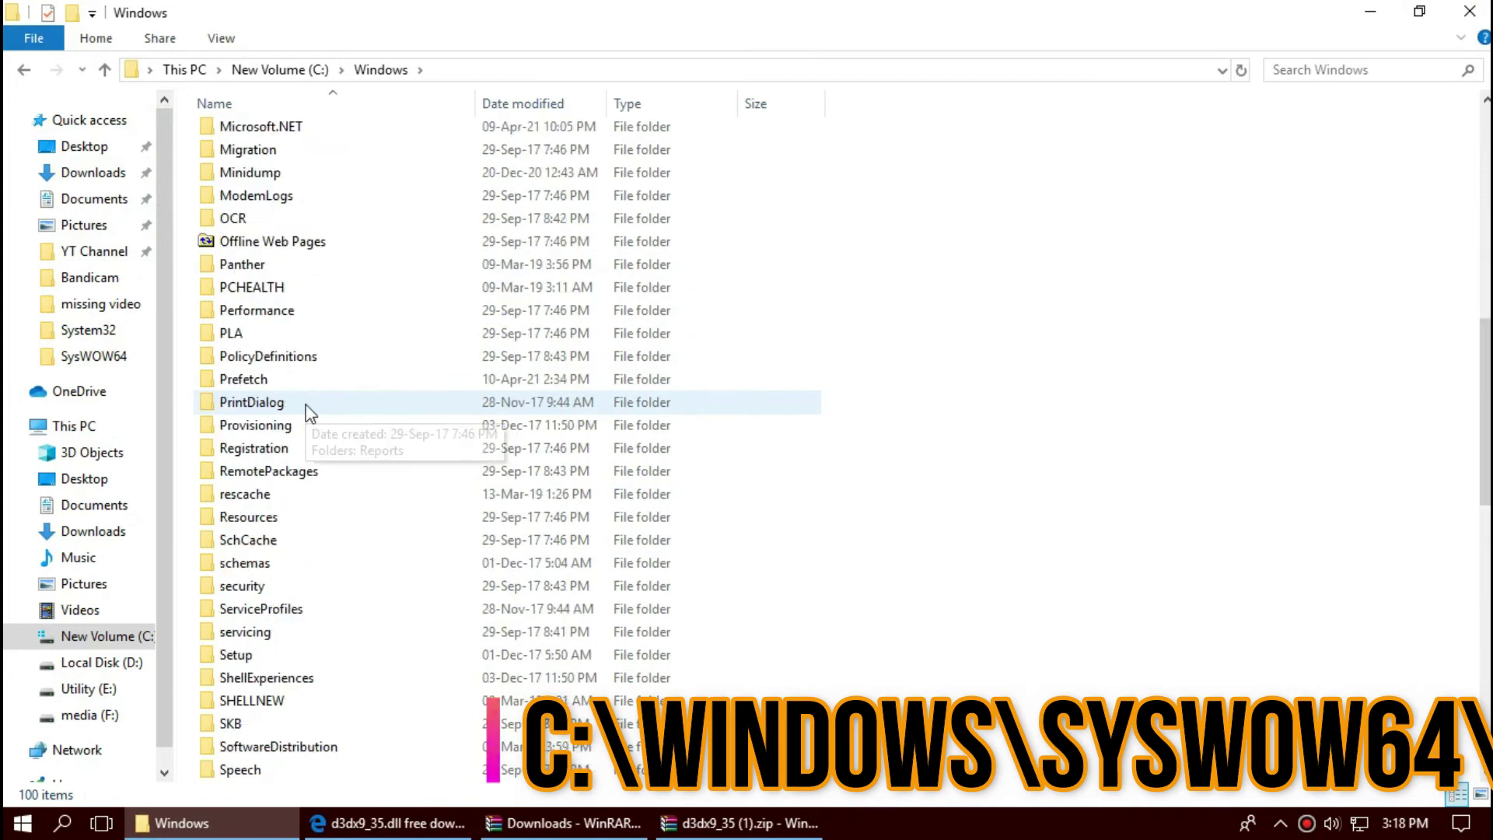
scroll(309, 412, "down", 4)
scroll(310, 412, "down", 1)
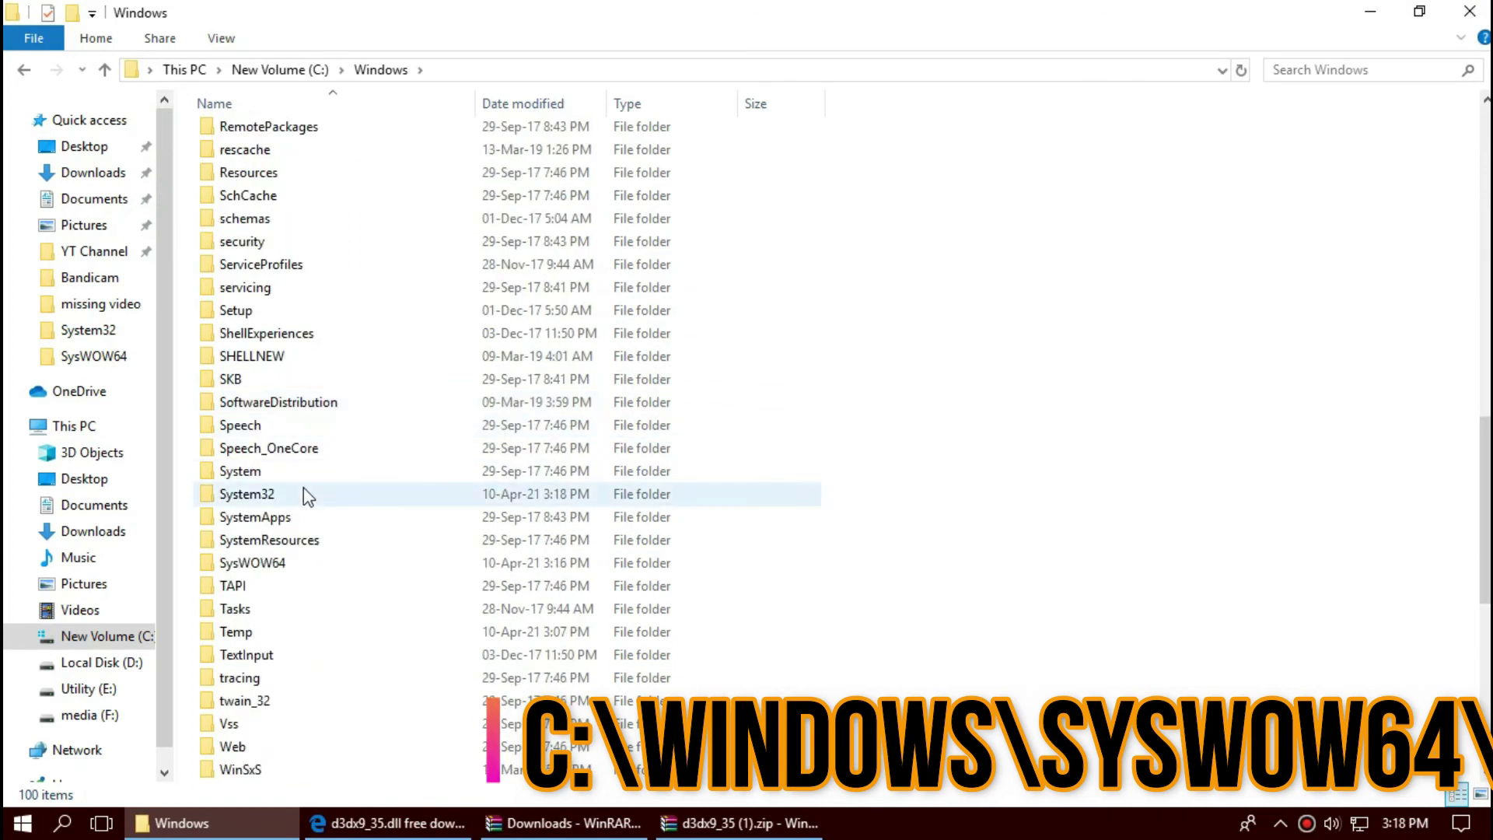
scroll(307, 494, "down", 1)
scroll(315, 459, "down", 3)
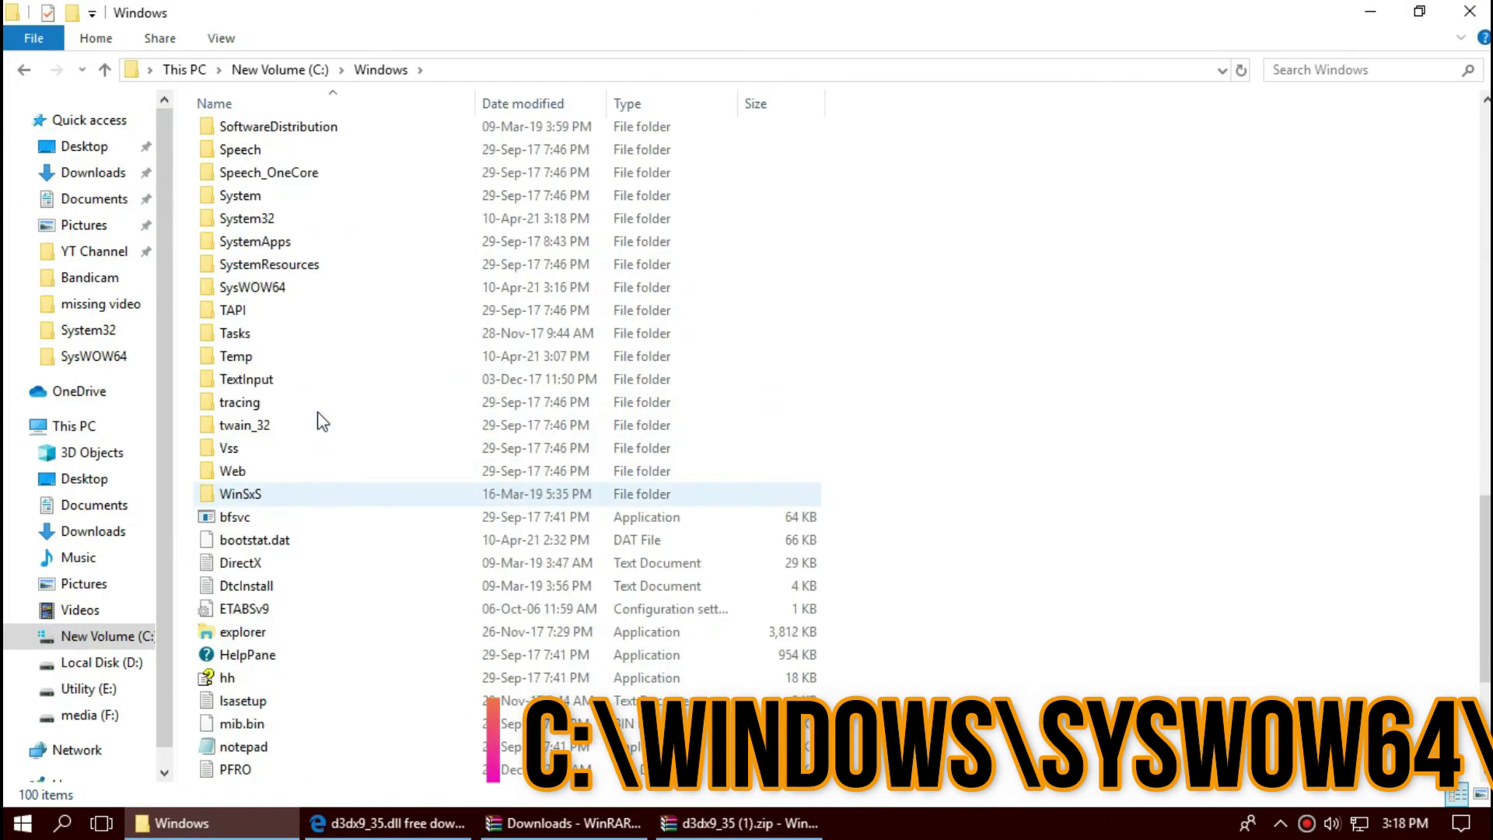
double_click(281, 288)
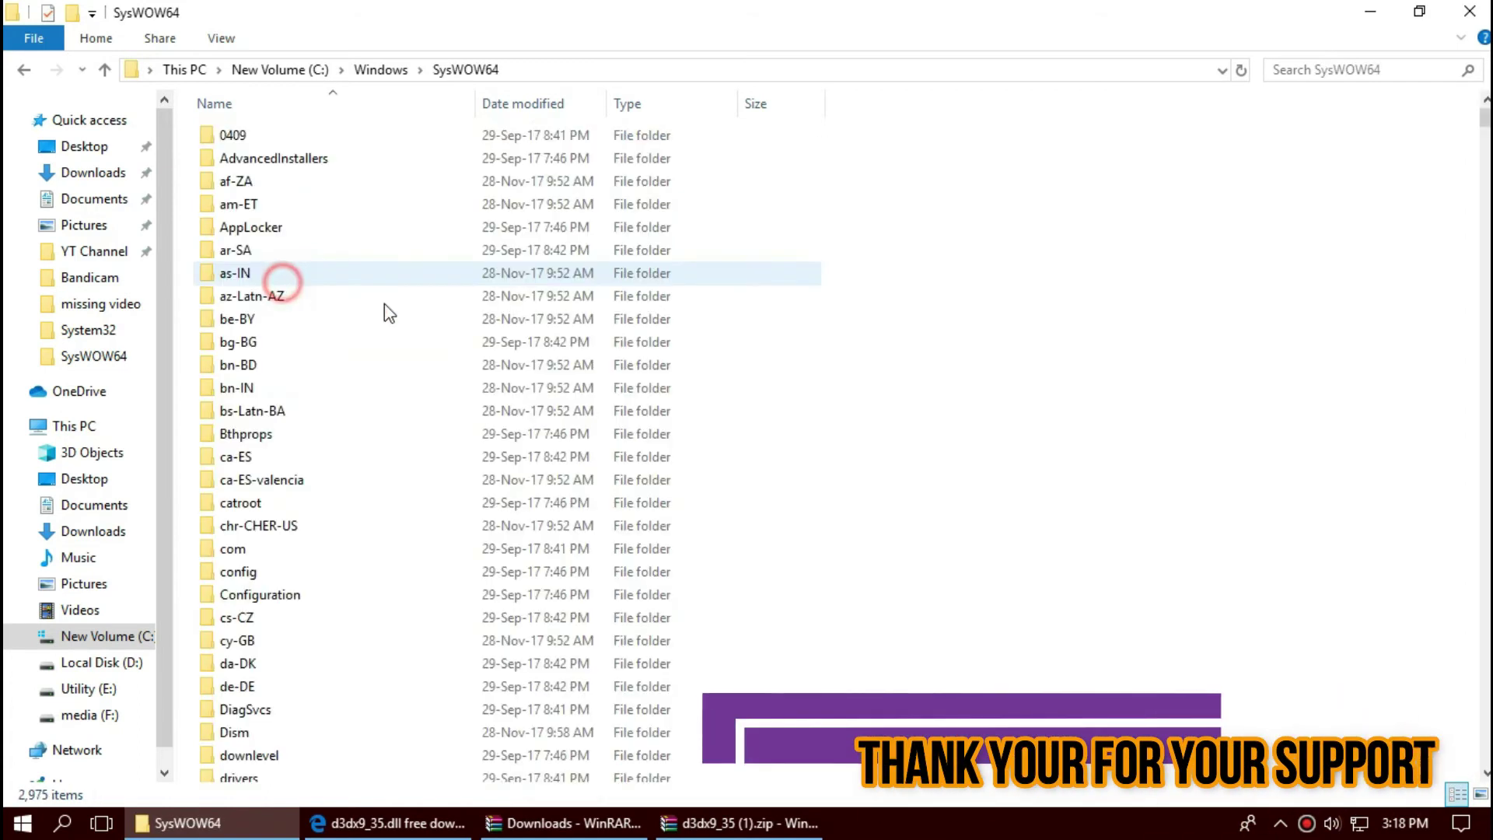
Step: Drag d3dx9_35.dll from WinRAR into SysWOW64, replacing the existing file as administrator
left_click(775, 831)
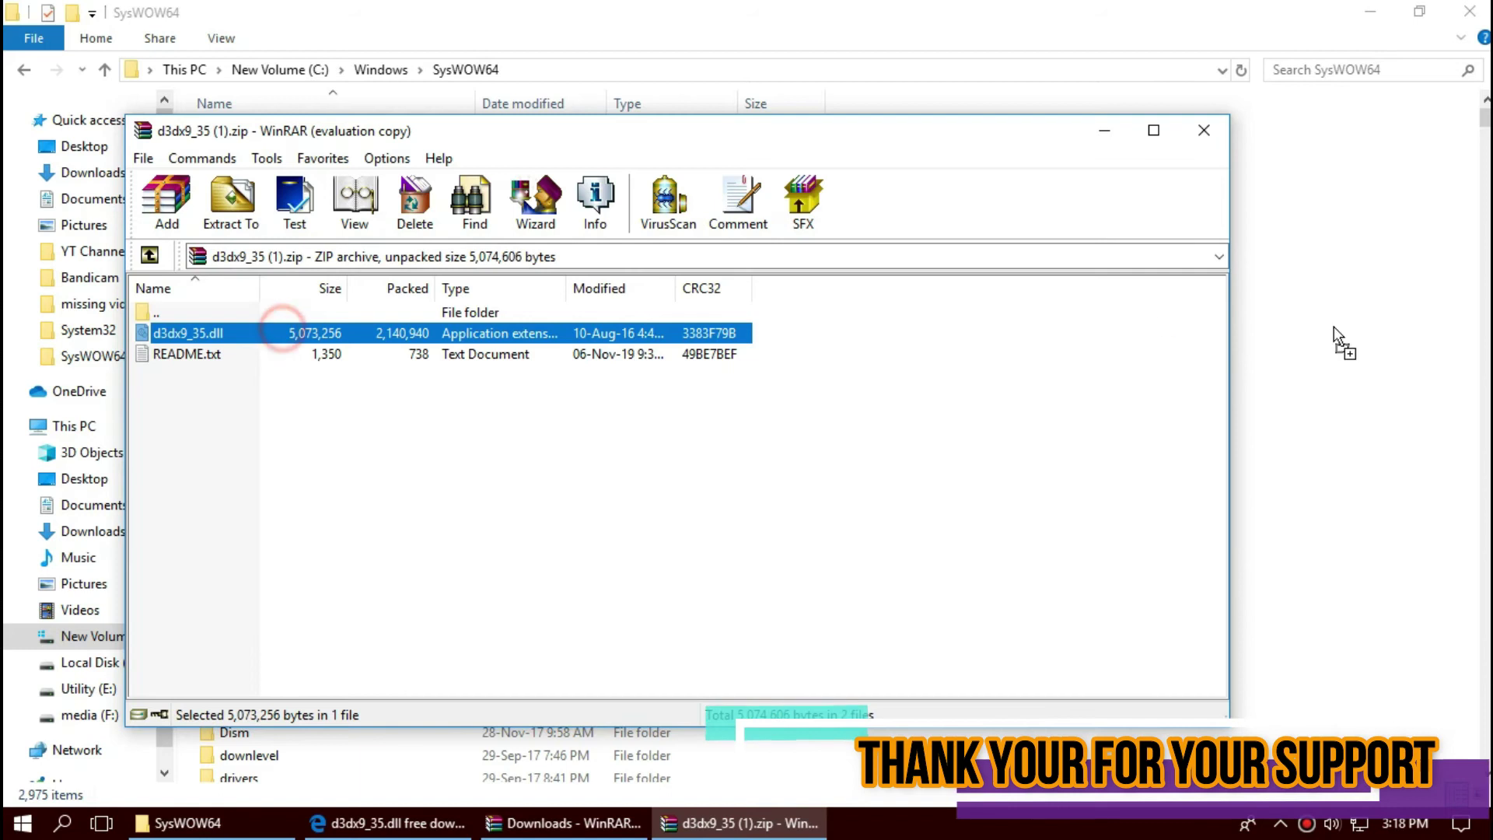
left_click_drag(1336, 338, 1334, 334)
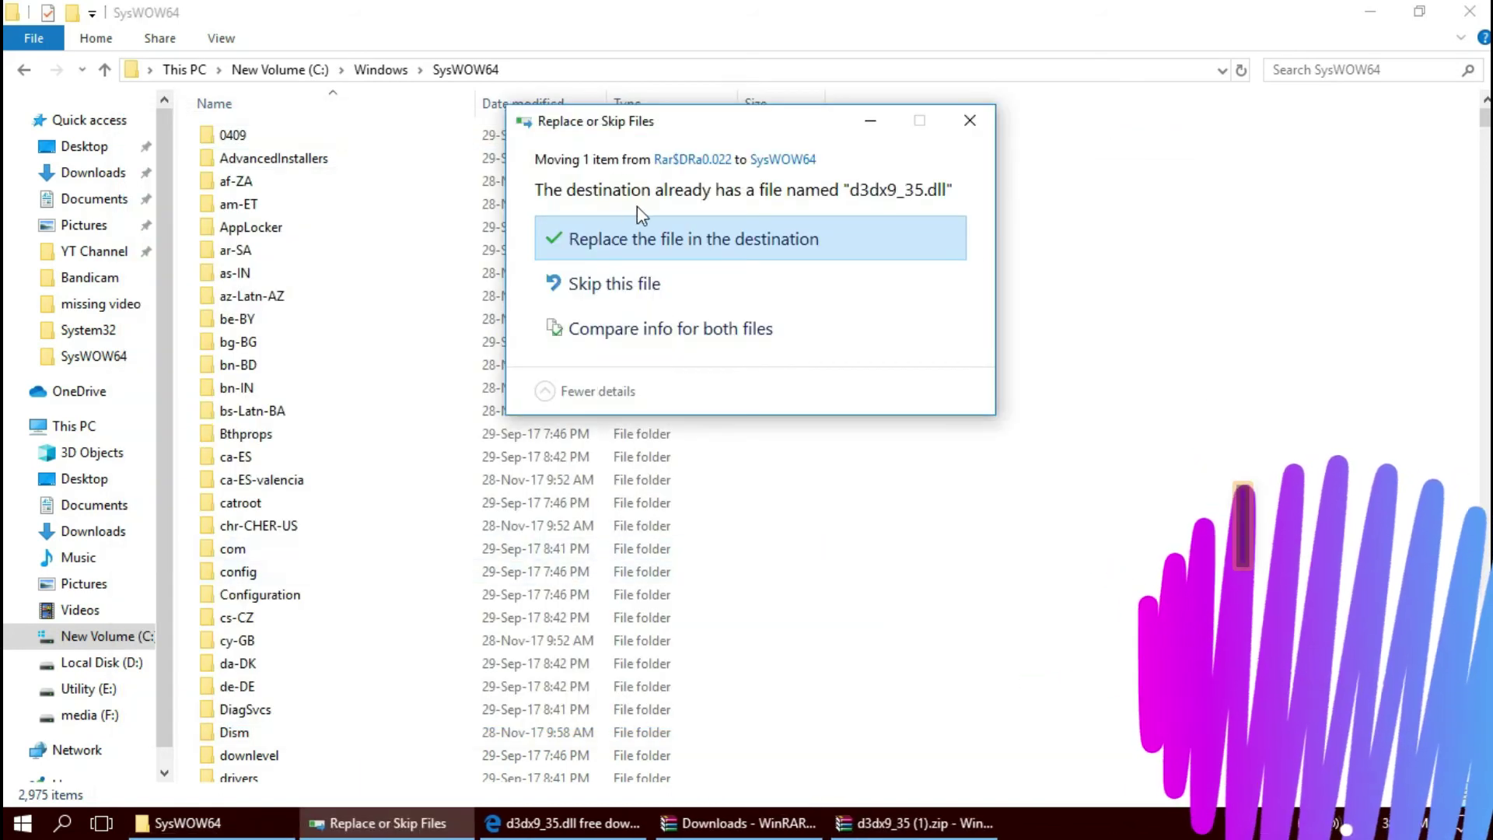
left_click(635, 231)
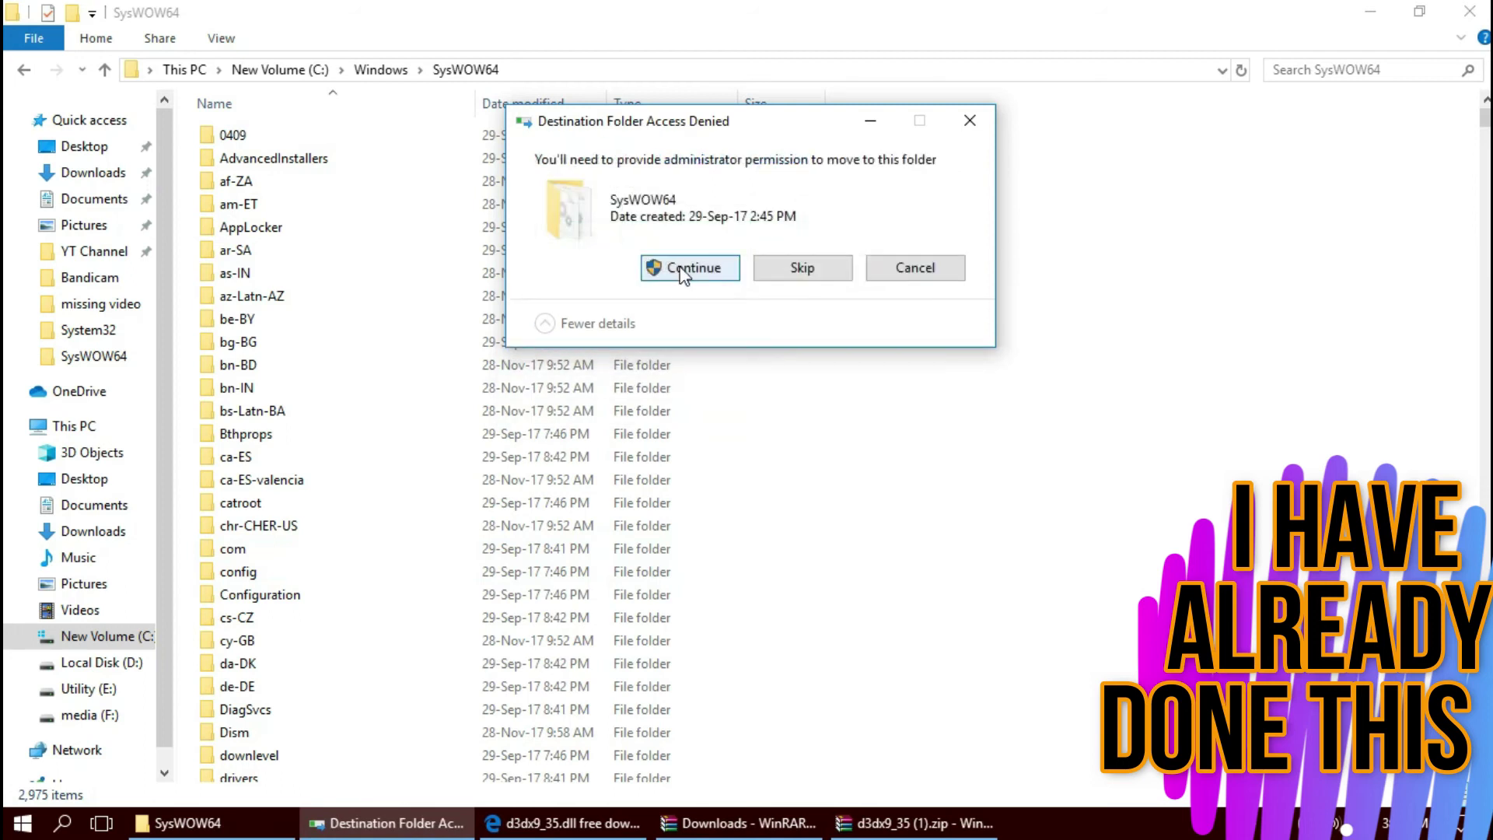
left_click(685, 268)
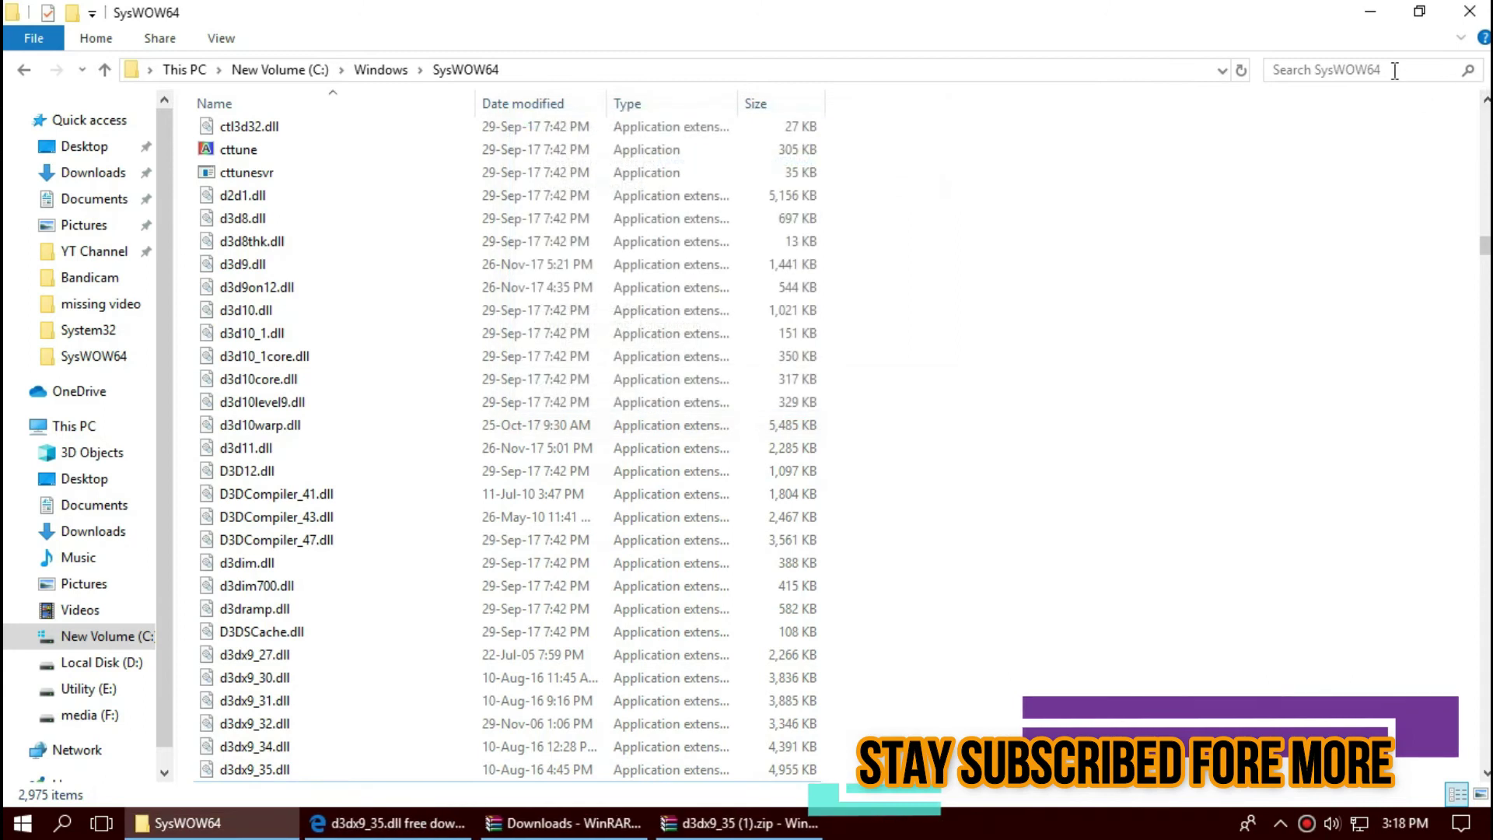
Step: Search SysWOW64 for d3dx9_35, check the 4.83 MB result, and close Explorer
left_click(1373, 97)
type("d3dx9_35")
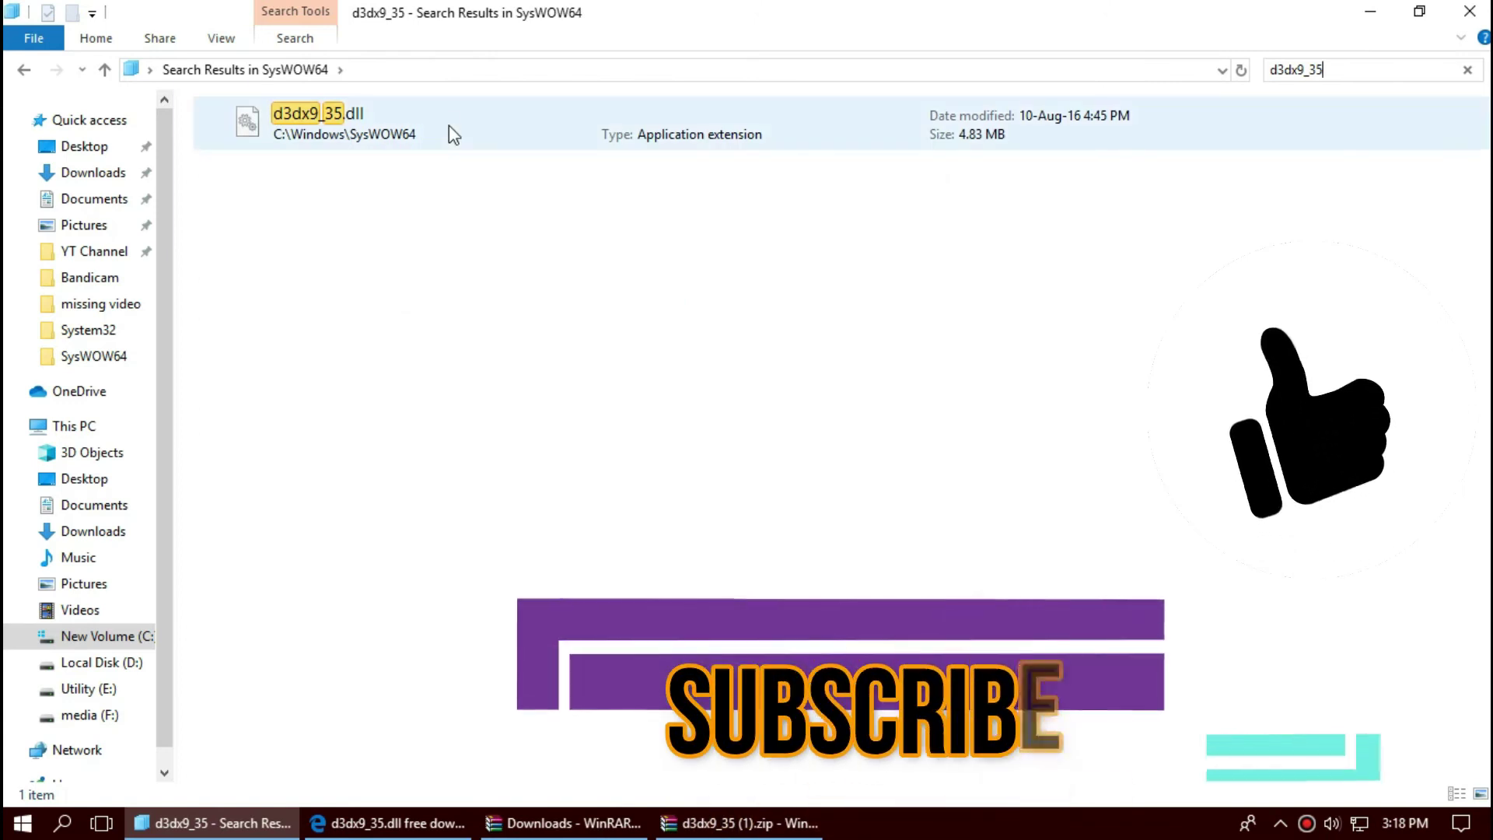
left_click(449, 124)
key("alt+F4")
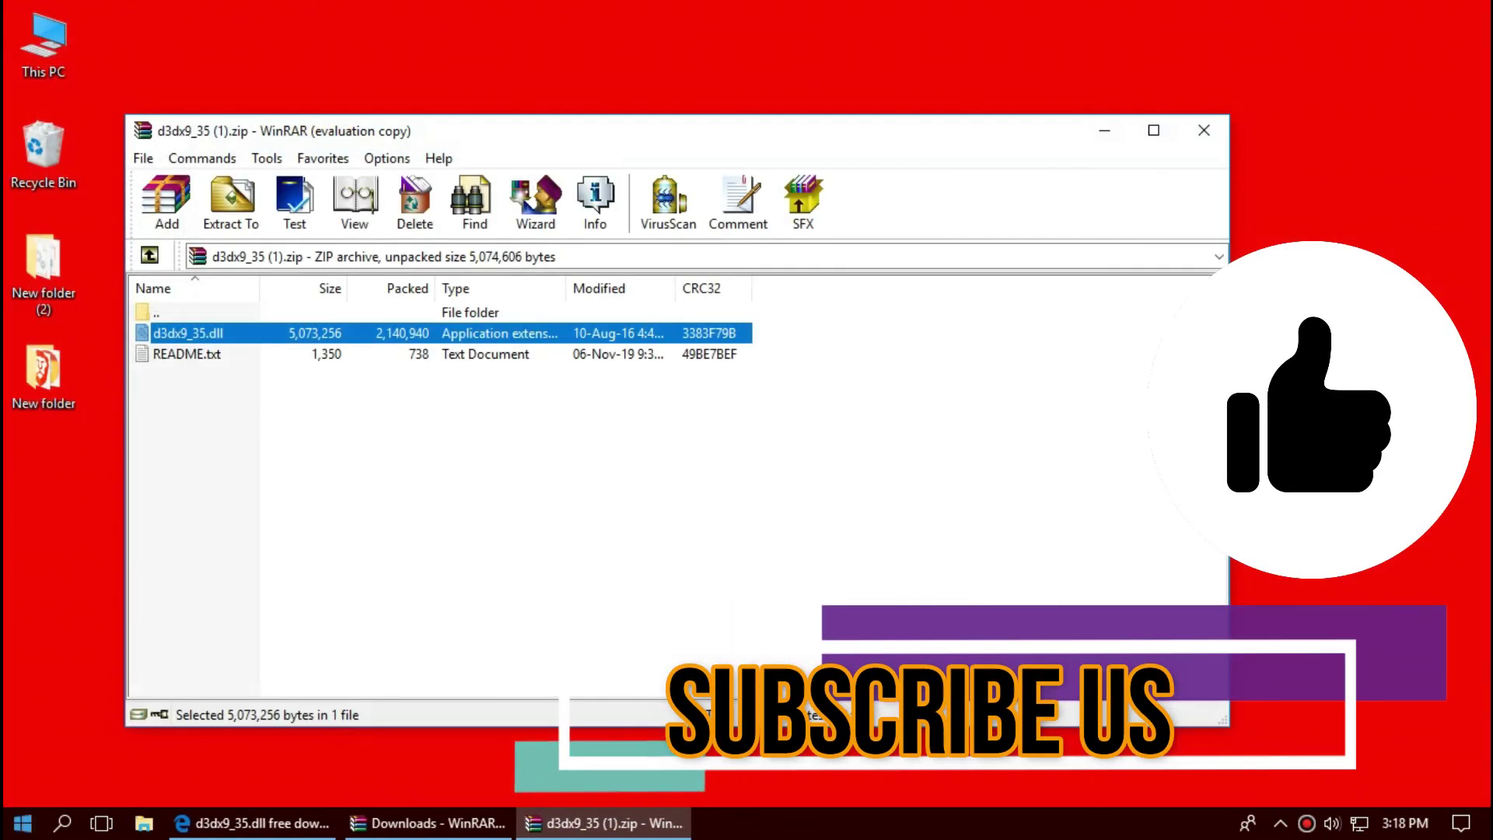
Step: Open the Start menu's power options to show the Restart choice
left_click(7, 827)
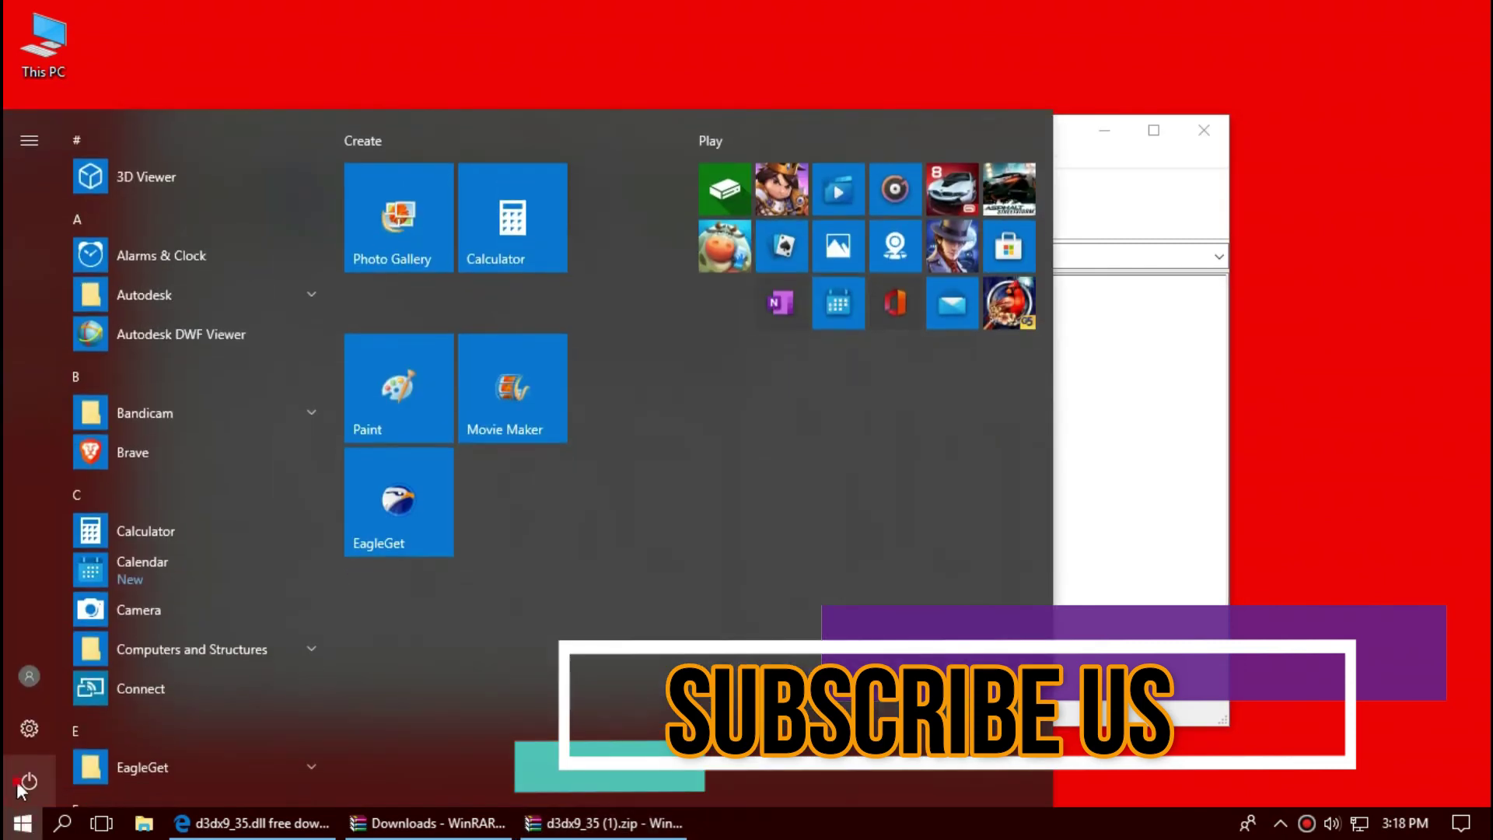
left_click(21, 788)
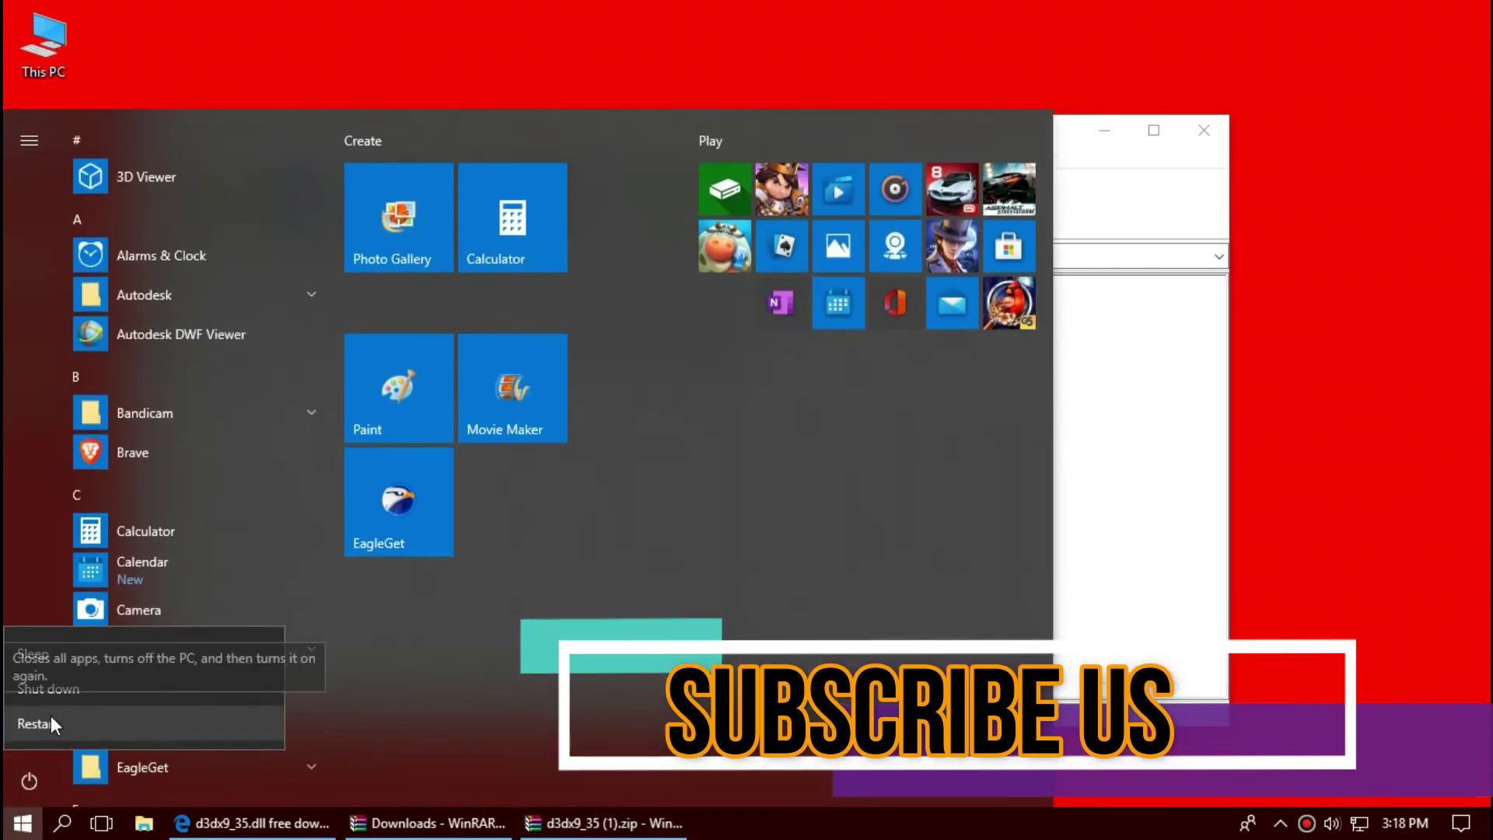